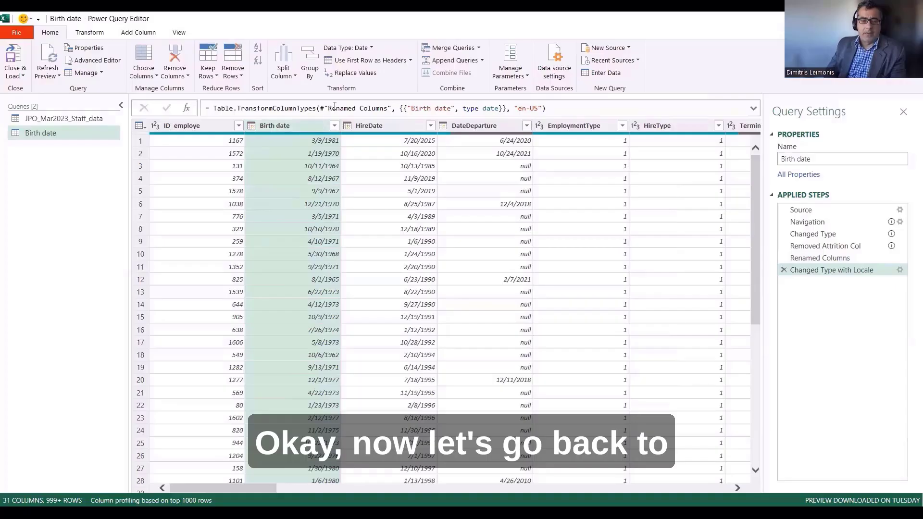
On the Add Column tab, open the Date options for the Birth date column.
{"action": "left_click", "coordinate": [140, 32]}
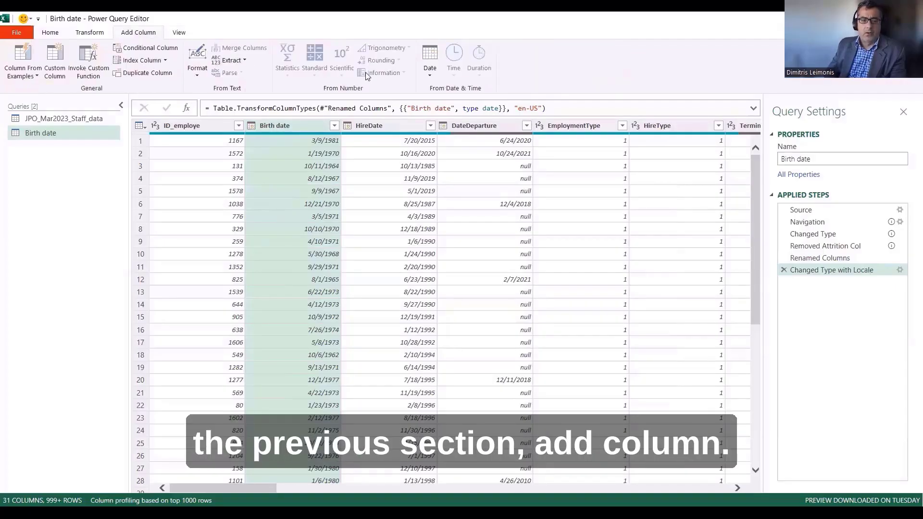
{"action": "left_click", "coordinate": [431, 72]}
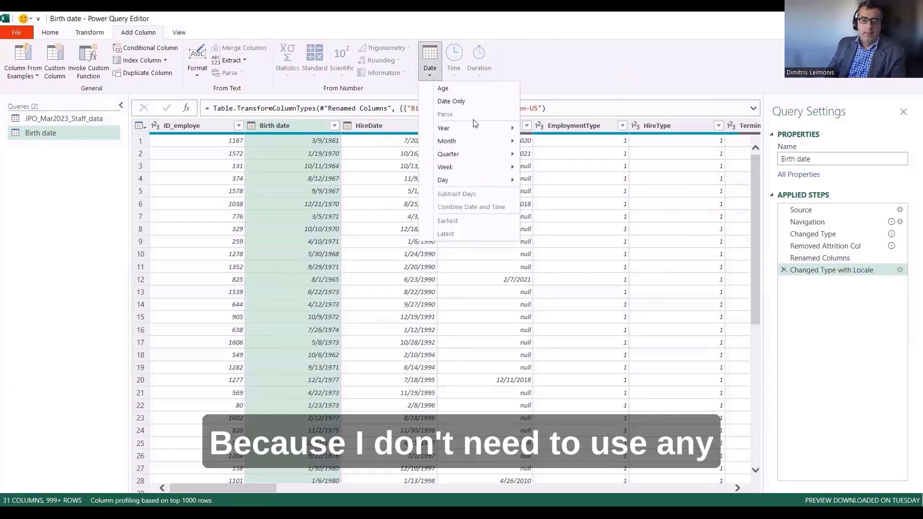
{"action": "mouse_move", "coordinate": [480, 131]}
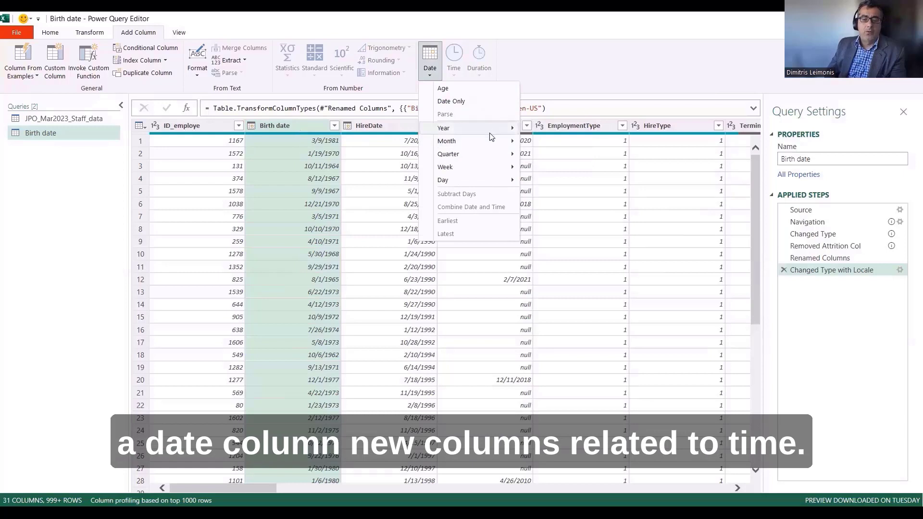
{"action": "mouse_move", "coordinate": [510, 128]}
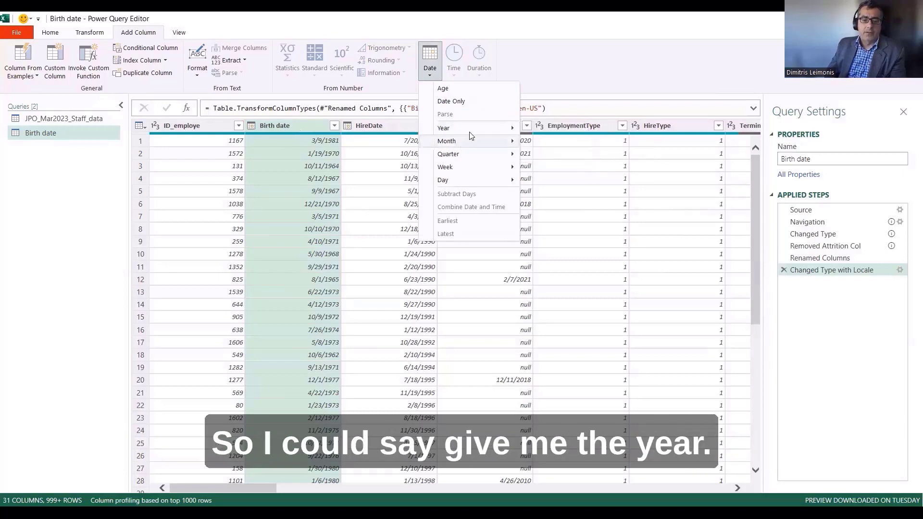
Insert a Year column of birth years (e.g. 1981, 1970) and scroll the preview to it.
{"action": "left_click", "coordinate": [552, 128]}
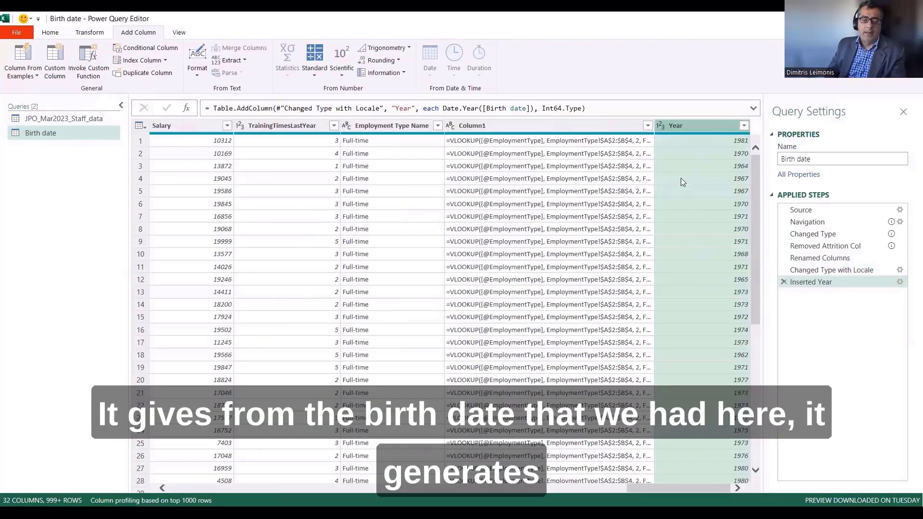
{"action": "left_click", "coordinate": [632, 483]}
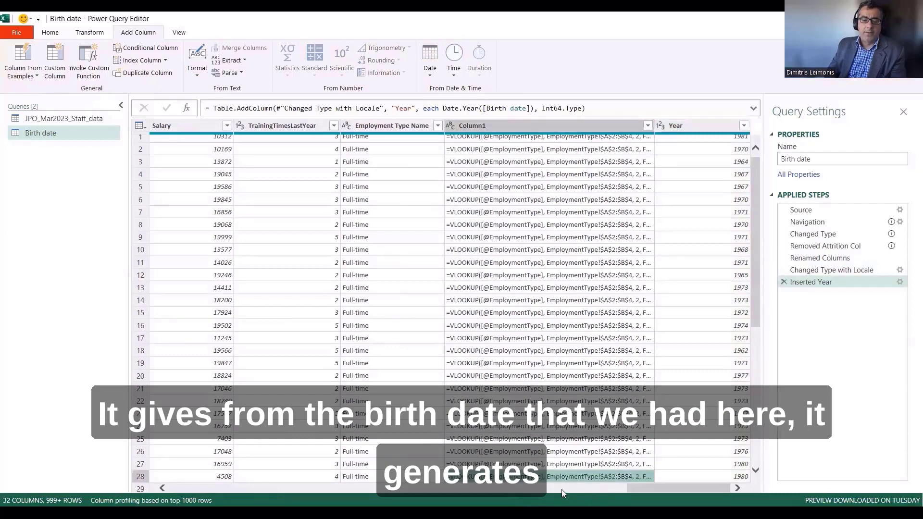
{"action": "left_click_drag", "start_coordinate": [639, 489], "coordinate": [221, 489]}
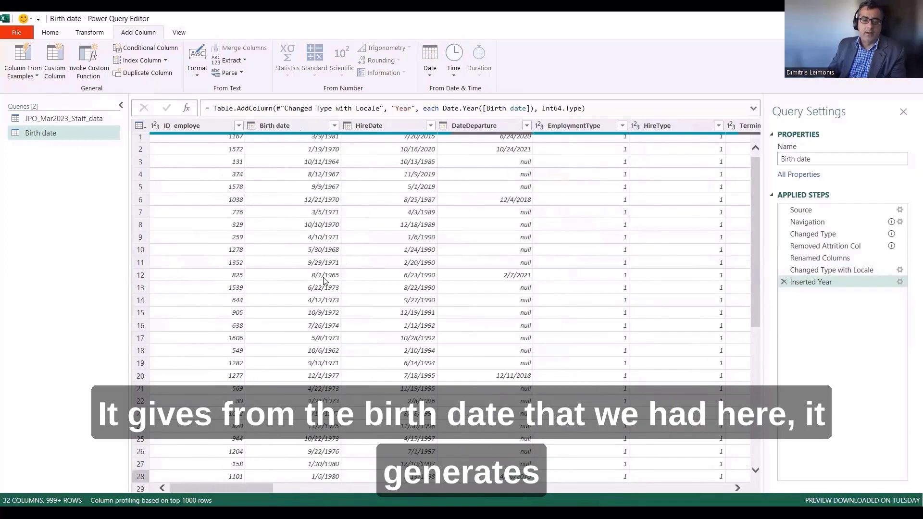
{"action": "left_click", "coordinate": [811, 282]}
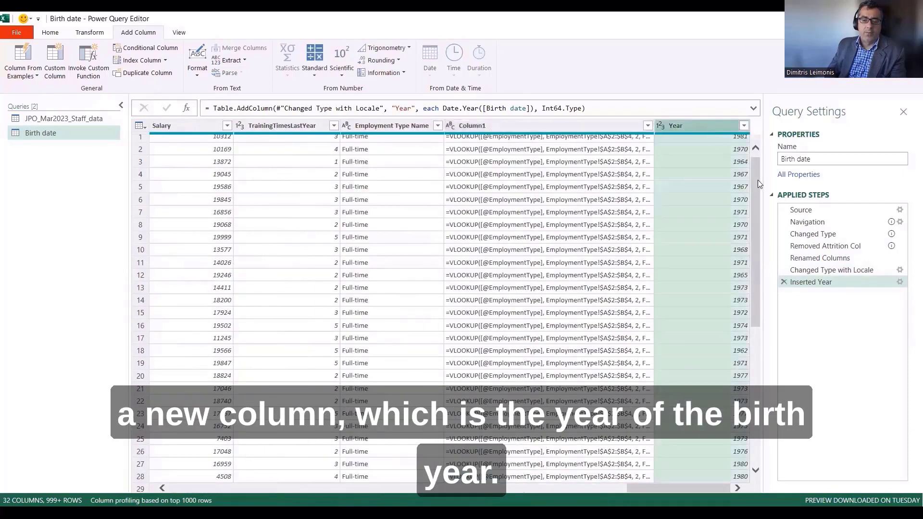
{"action": "scroll", "coordinate": [747, 250], "scroll_direction": "up", "scroll_amount": 1}
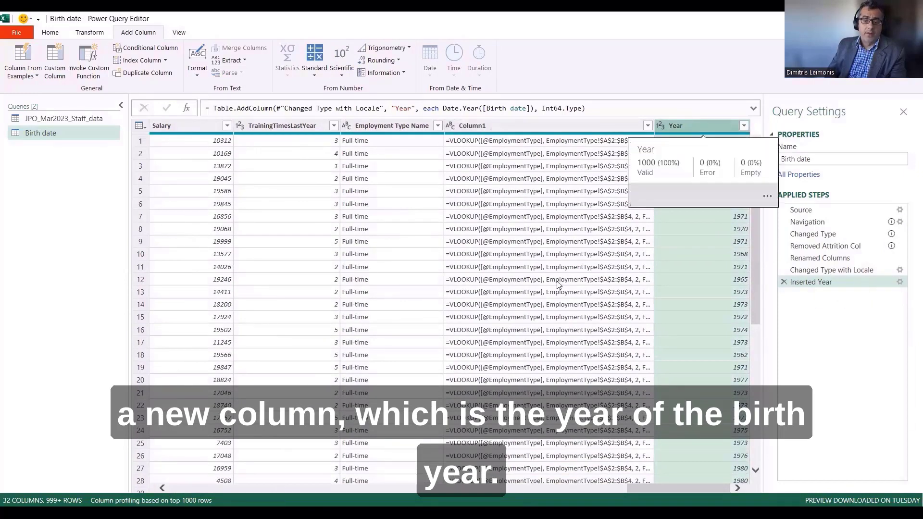
{"action": "left_click", "coordinate": [339, 490]}
{"action": "left_click_drag", "start_coordinate": [340, 489], "coordinate": [192, 486]}
From Birth date, add an Age column giving each age as a duration, e.g. 15381 days.
{"action": "left_click", "coordinate": [273, 125]}
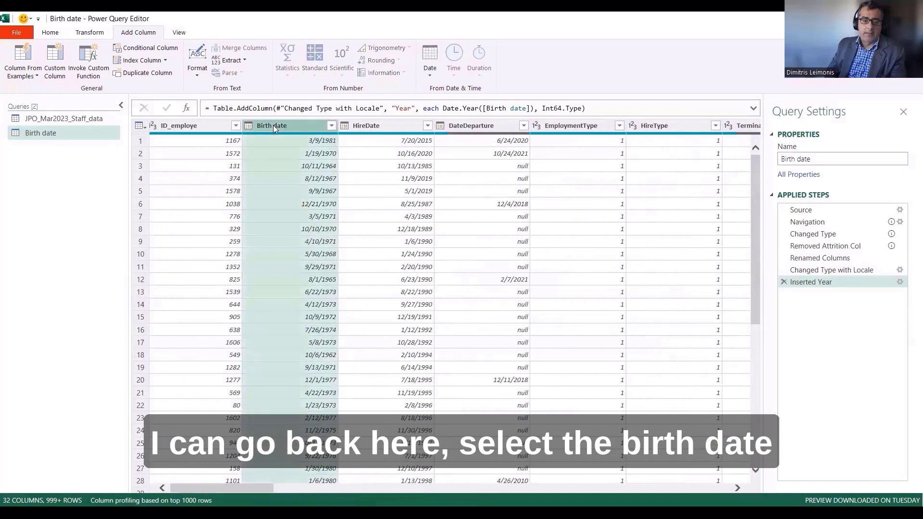
{"action": "left_click", "coordinate": [433, 72]}
{"action": "mouse_move", "coordinate": [487, 148]}
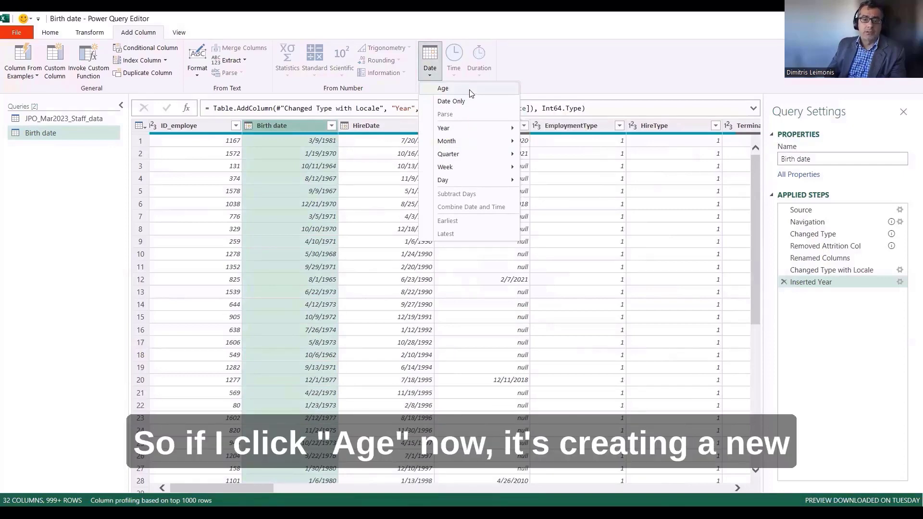
{"action": "left_click", "coordinate": [471, 93]}
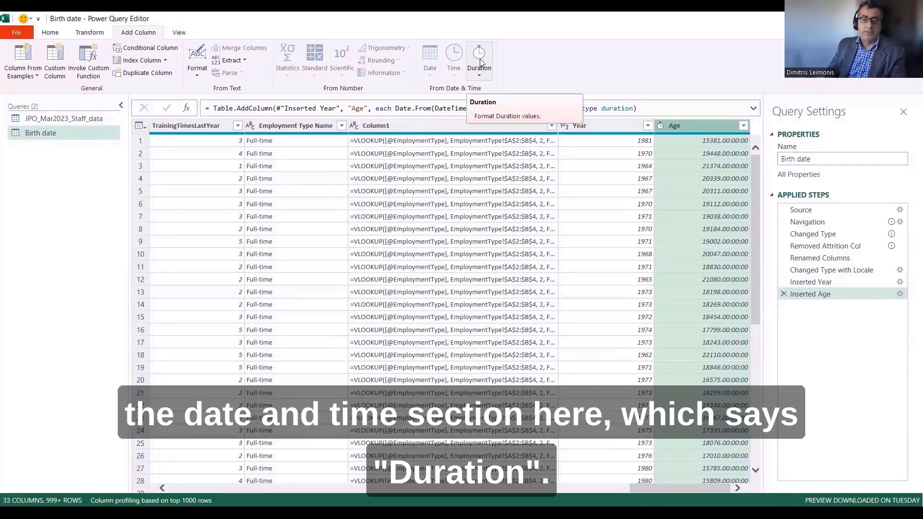
Add a Total Years column converting Age into decimal years, e.g. 42.13972603.
{"action": "left_click", "coordinate": [486, 71]}
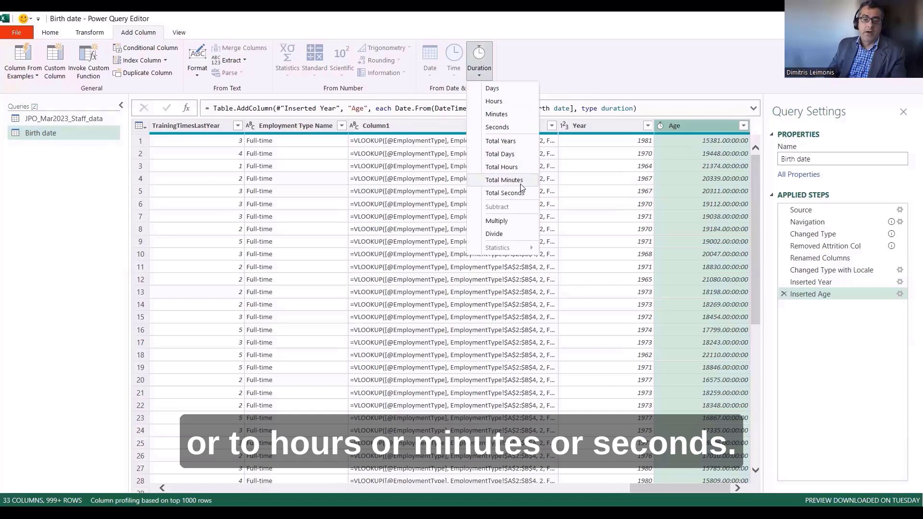
{"action": "left_click", "coordinate": [500, 140]}
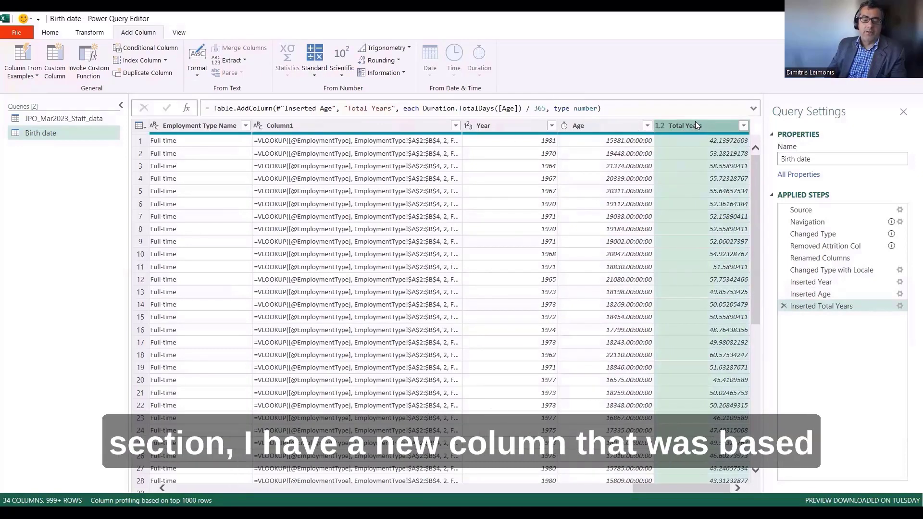
{"action": "left_click", "coordinate": [580, 128]}
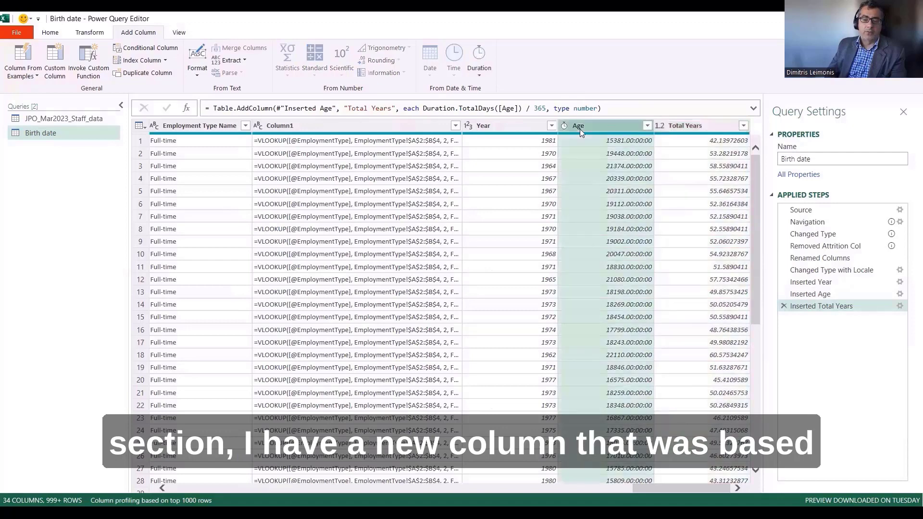
Select the Total Years column.
{"action": "left_click", "coordinate": [703, 129]}
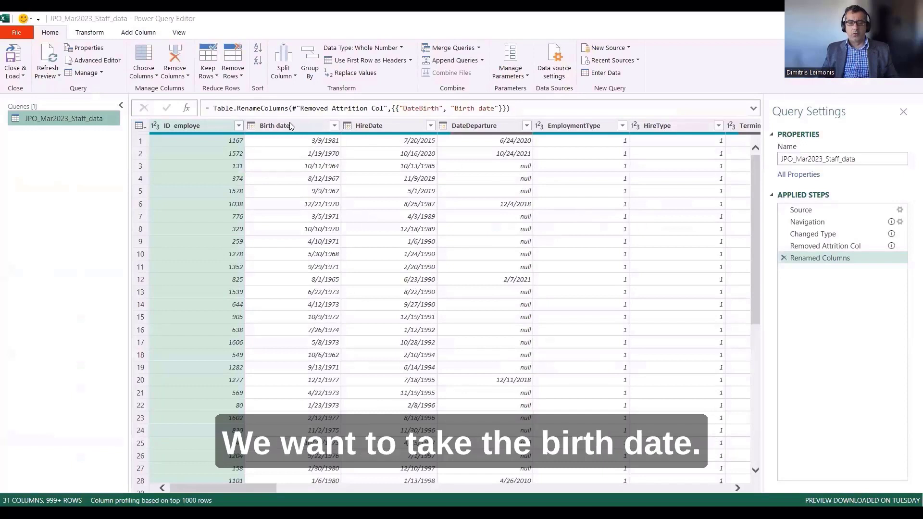
{"action": "left_click", "coordinate": [296, 126]}
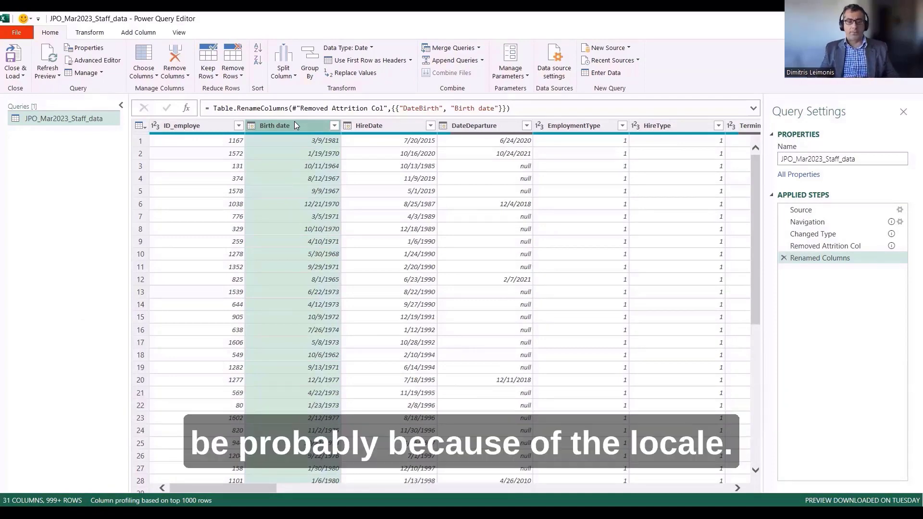
{"action": "left_click_drag", "start_coordinate": [294, 121], "coordinate": [299, 122]}
{"action": "right_click", "coordinate": [299, 122]}
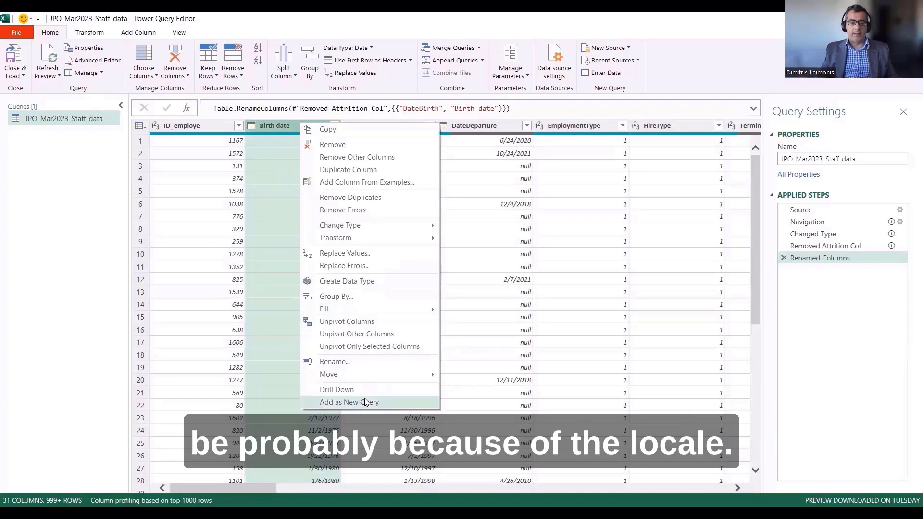
{"action": "mouse_move", "coordinate": [363, 228]}
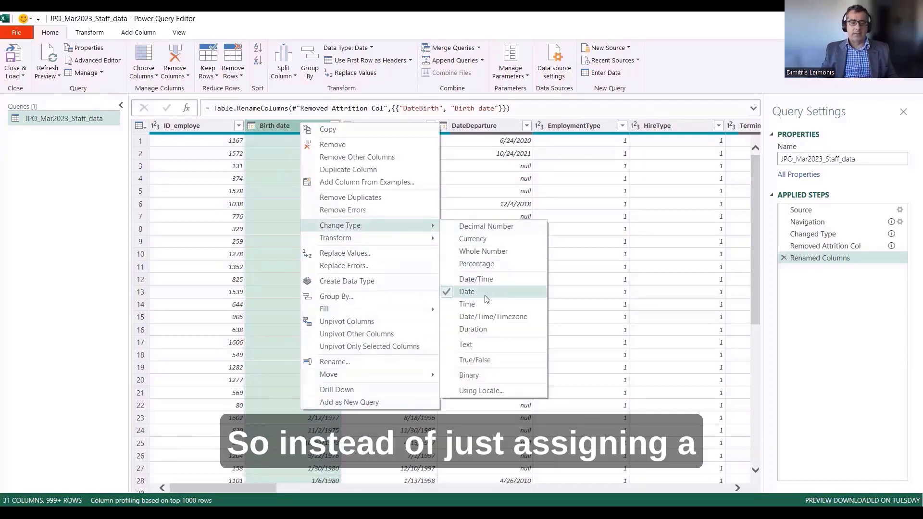
{"action": "left_click", "coordinate": [285, 125]}
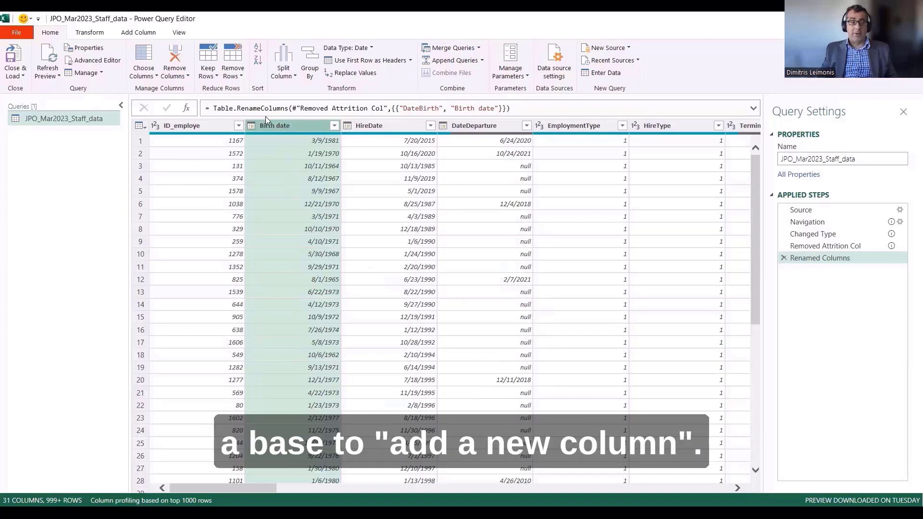
On Add Column, select ID_employe then Birth date, and check Birth date's data type menu without changing it.
{"action": "left_click", "coordinate": [139, 32]}
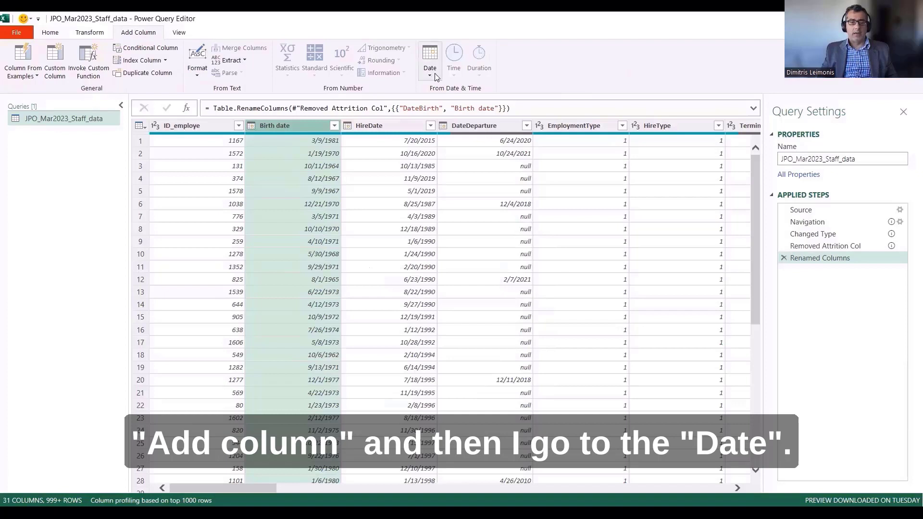
{"action": "left_click", "coordinate": [182, 125]}
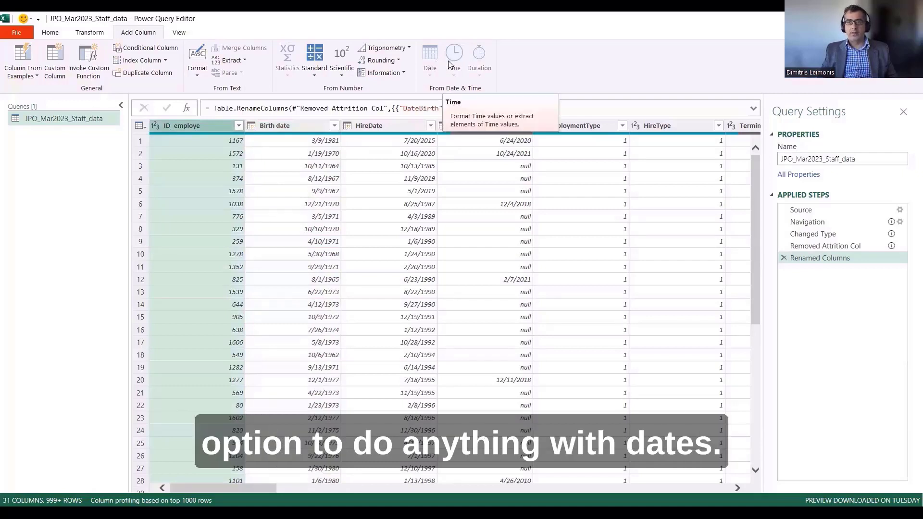
{"action": "left_click", "coordinate": [274, 126]}
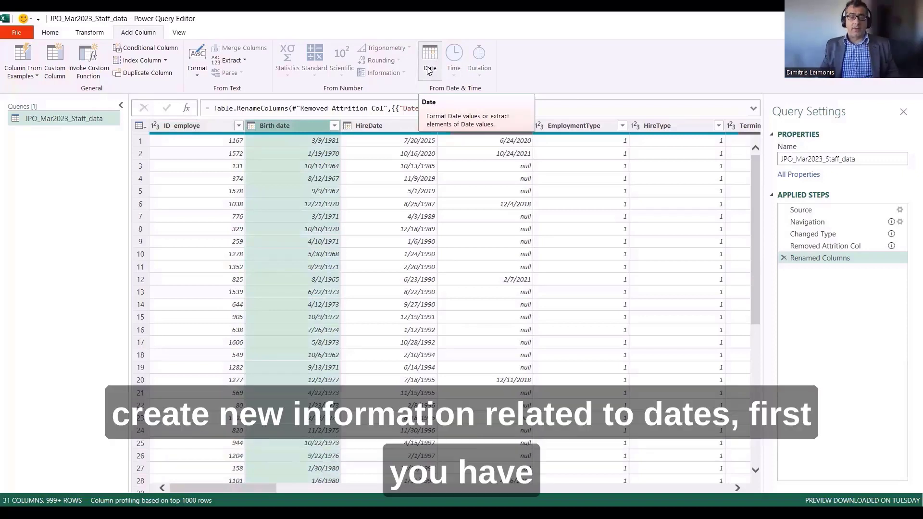
{"action": "left_click", "coordinate": [252, 127]}
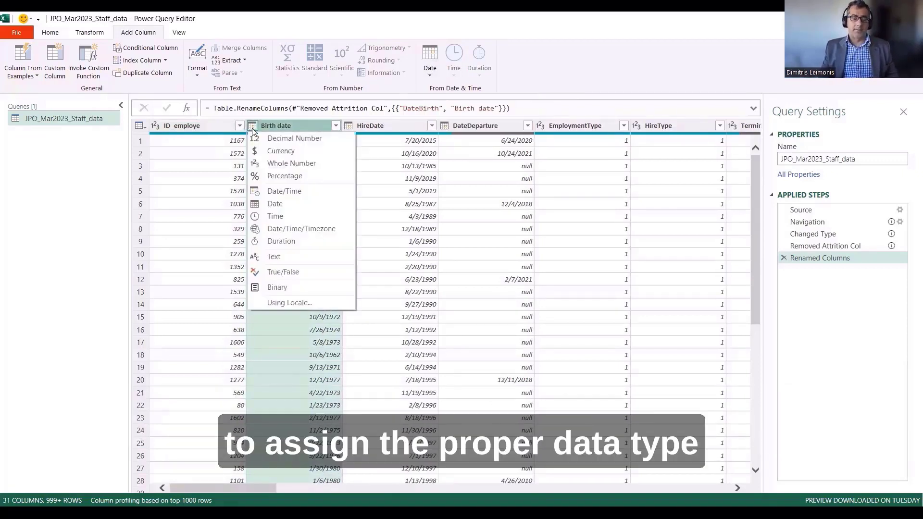
{"action": "left_click", "coordinate": [272, 127]}
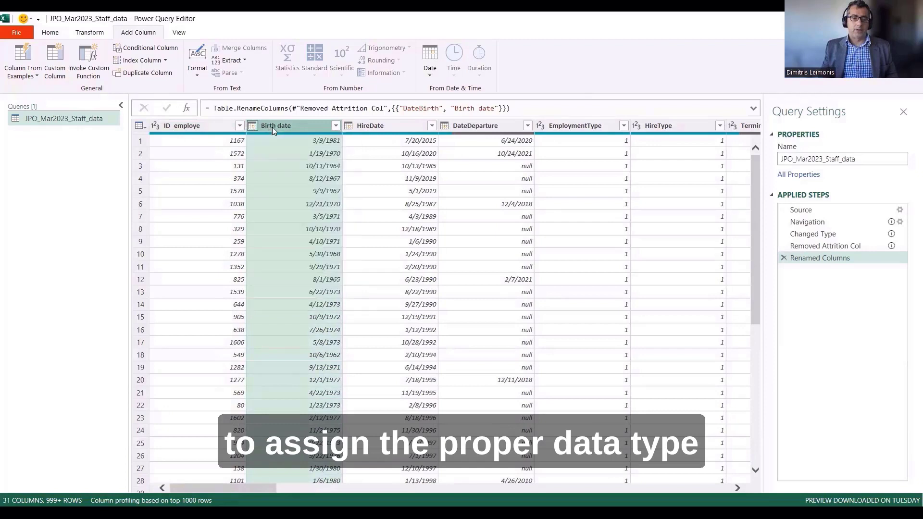
Dismiss the Date options without choosing one and move to the Transform tools.
{"action": "left_click", "coordinate": [432, 77]}
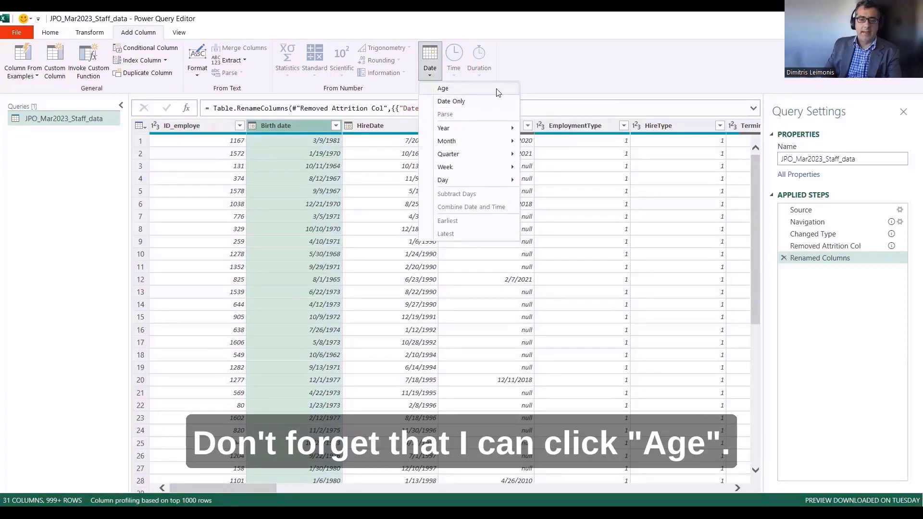
{"action": "left_click", "coordinate": [591, 51]}
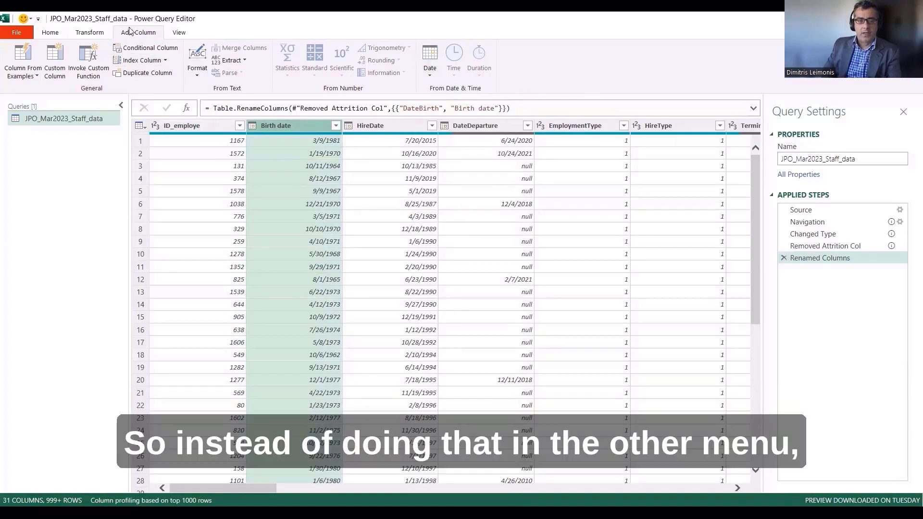
{"action": "left_click", "coordinate": [98, 32]}
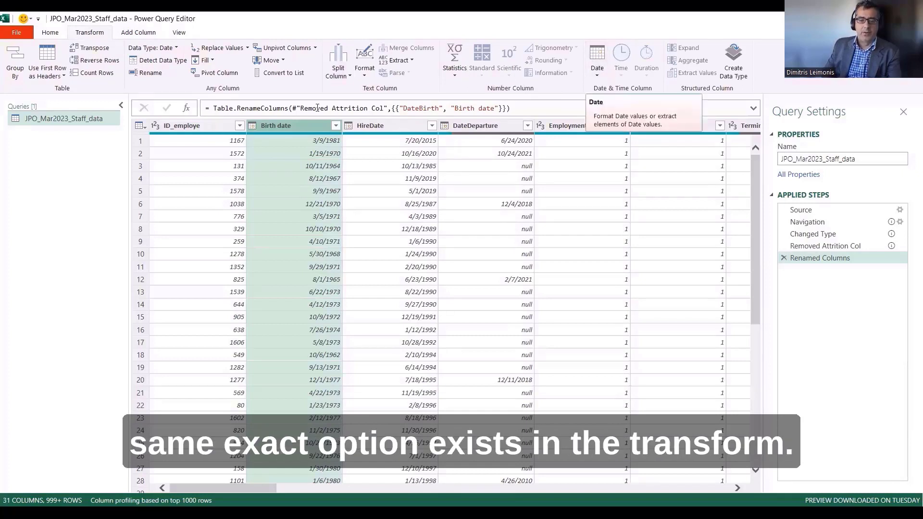
Replace Birth date values with ages via Transform Date > Age, e.g. 15381.00:00:00.
{"action": "left_click", "coordinate": [597, 62]}
{"action": "left_click", "coordinate": [610, 89]}
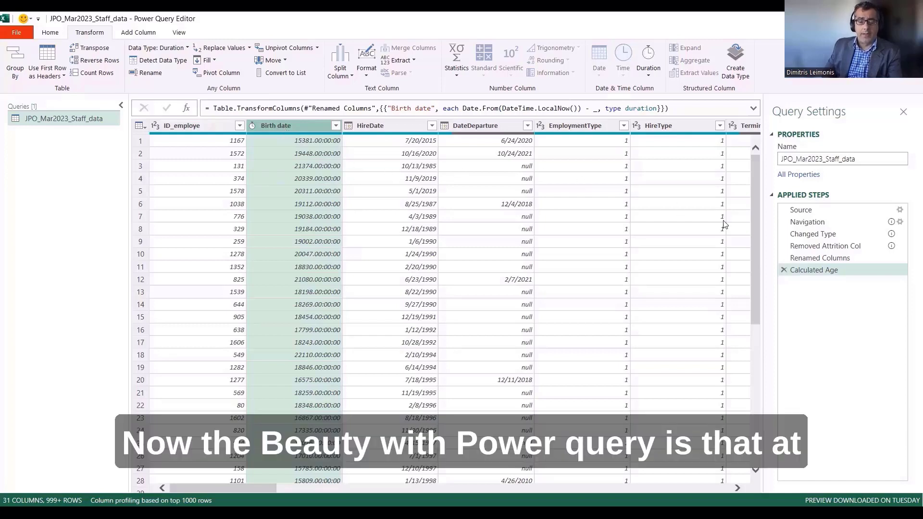
Preview the earlier Applied Steps, then delete the Calculated Age step to restore the birth dates.
{"action": "left_click", "coordinate": [826, 260]}
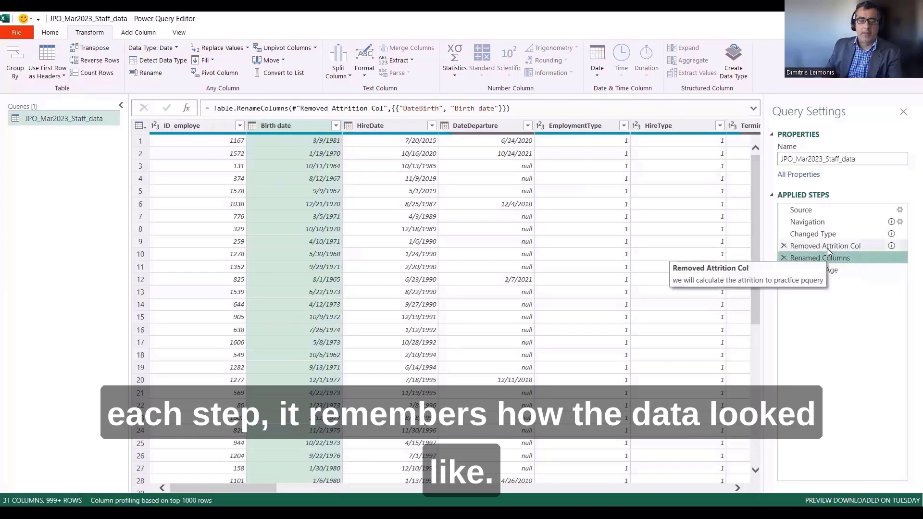
{"action": "left_click", "coordinate": [827, 246]}
{"action": "left_click", "coordinate": [813, 234]}
{"action": "left_click", "coordinate": [823, 222]}
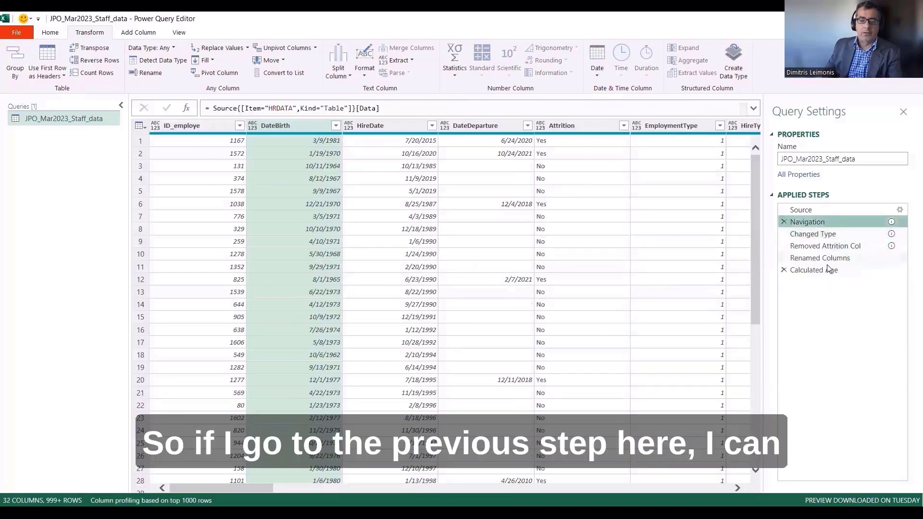
{"action": "left_click", "coordinate": [828, 263]}
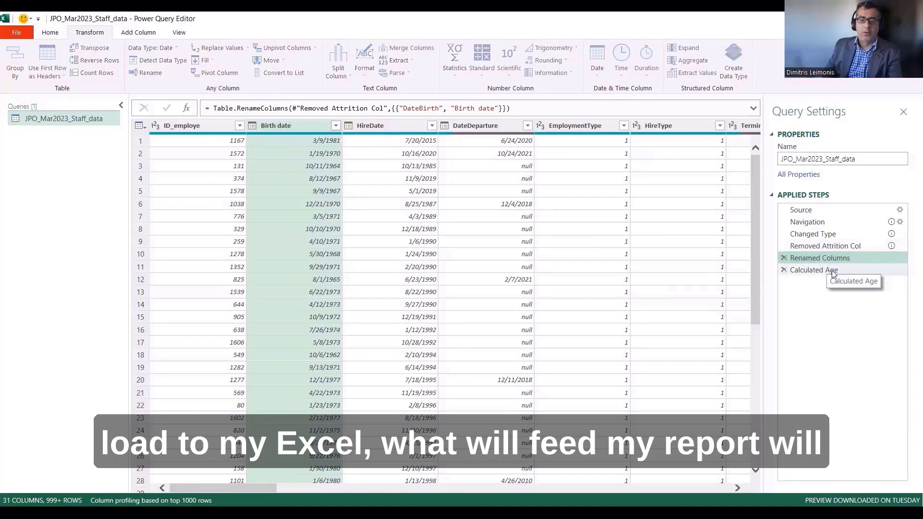
{"action": "left_click", "coordinate": [818, 270]}
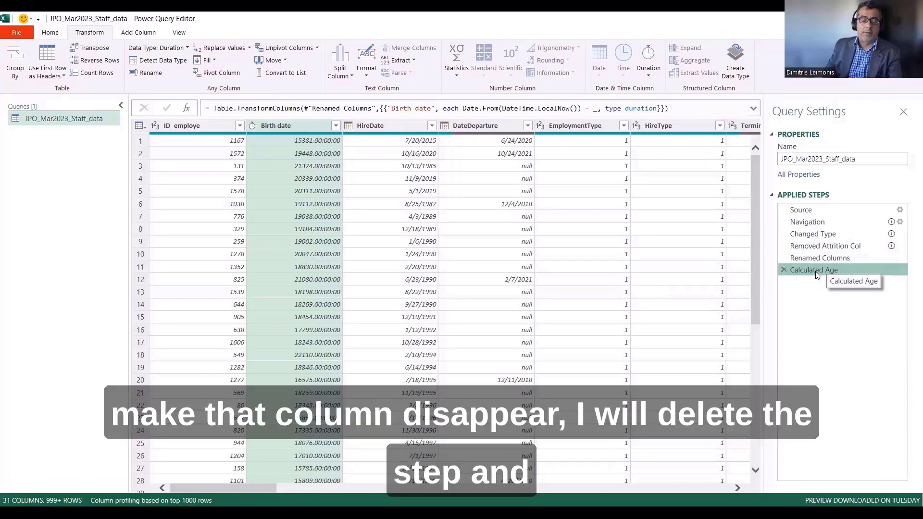
{"action": "left_click", "coordinate": [784, 269]}
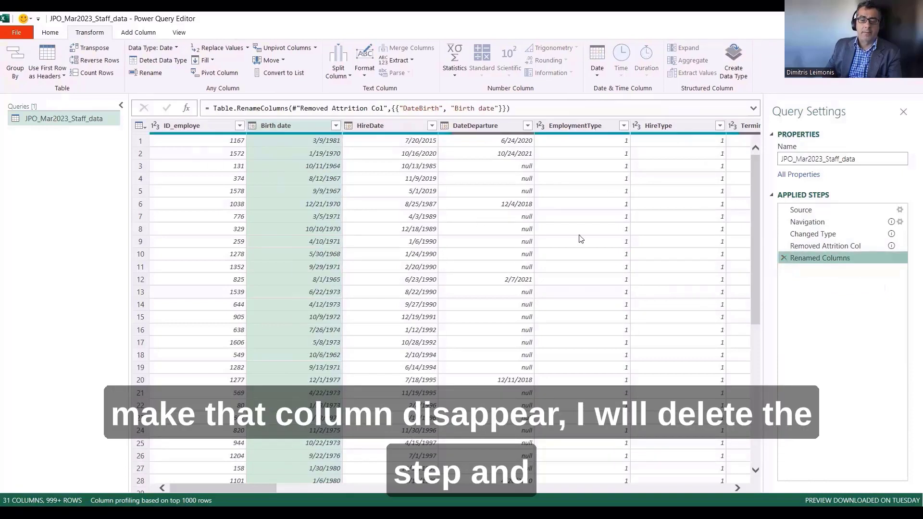
Compare the Transform and Add Column tools, settle on Add Column, and scroll to Employment Type Name and Column1.
{"action": "left_click", "coordinate": [142, 34]}
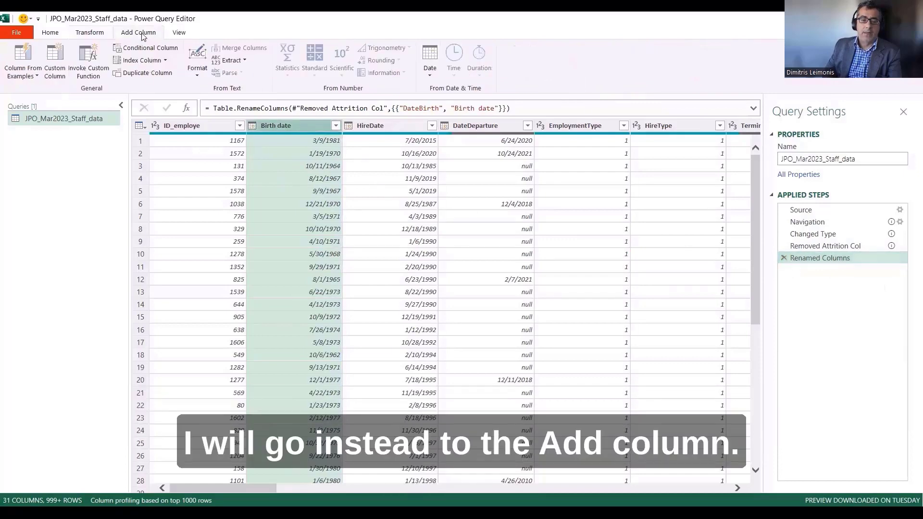
{"action": "left_click", "coordinate": [91, 33]}
{"action": "left_click", "coordinate": [136, 33]}
{"action": "left_click", "coordinate": [92, 34]}
{"action": "left_click", "coordinate": [153, 33]}
{"action": "left_click", "coordinate": [107, 34]}
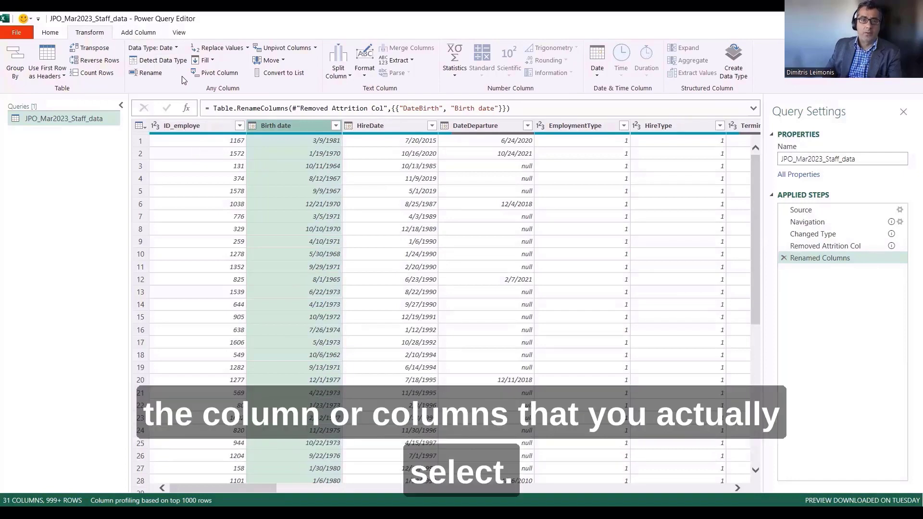
{"action": "left_click", "coordinate": [137, 32]}
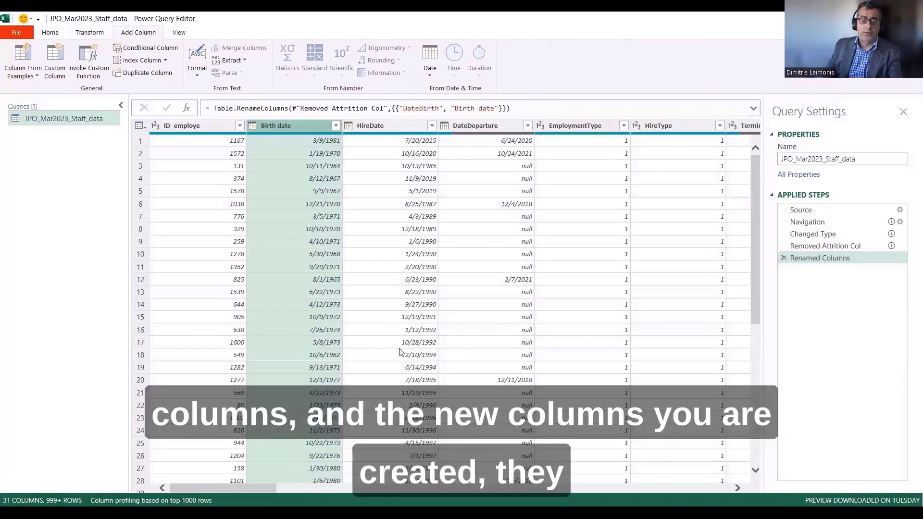
{"action": "left_click_drag", "start_coordinate": [262, 488], "coordinate": [736, 486]}
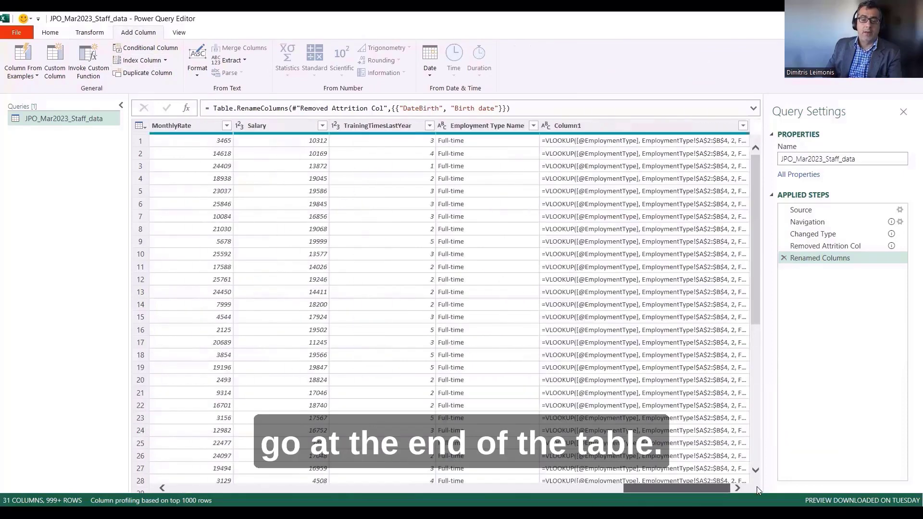
Remove the VLOOKUP-formula Column1 from the staff query, leaving 30 columns.
{"action": "left_click", "coordinate": [588, 126]}
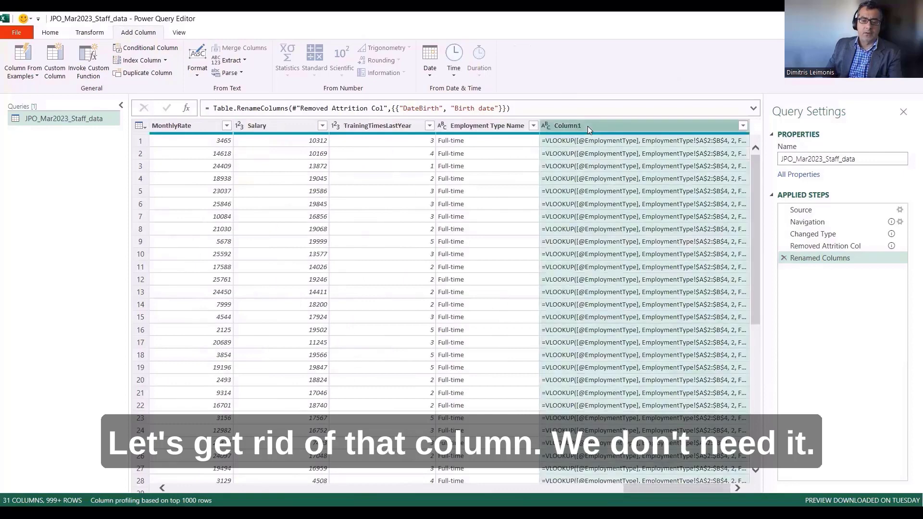
{"action": "key", "text": "Delete"}
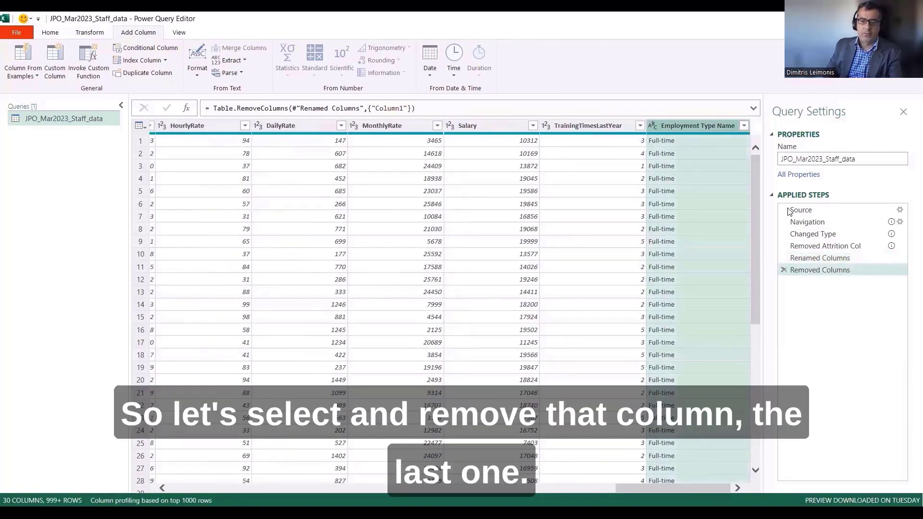
{"action": "left_click", "coordinate": [817, 258]}
{"action": "left_click_drag", "start_coordinate": [647, 490], "coordinate": [704, 492]}
{"action": "left_click", "coordinate": [616, 123]}
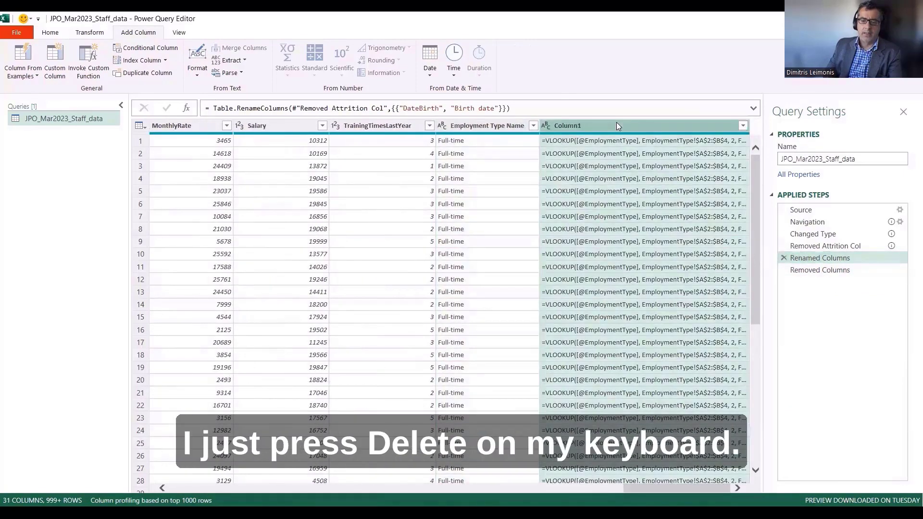
{"action": "right_click", "coordinate": [617, 122]}
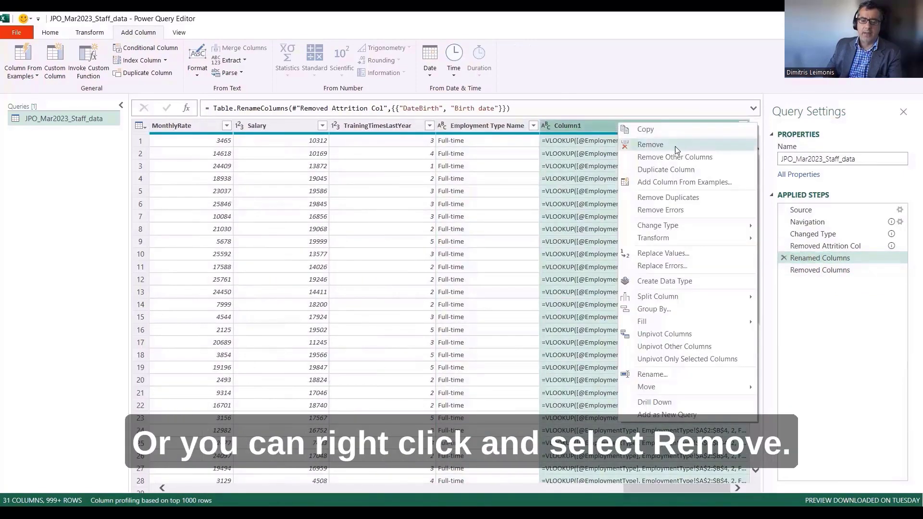
{"action": "left_click", "coordinate": [820, 269]}
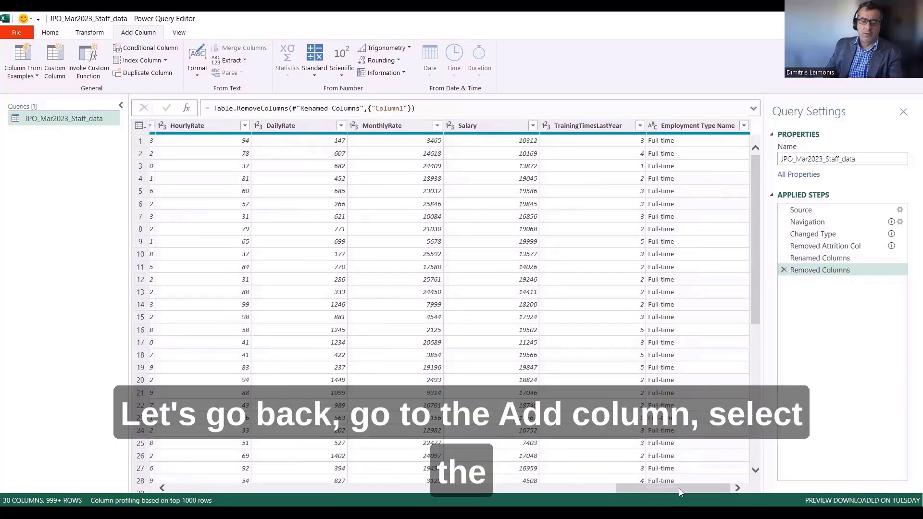
Add an Age duration column calculated from the Birth date column using Date > Age.
{"action": "left_click_drag", "start_coordinate": [682, 488], "coordinate": [235, 488]}
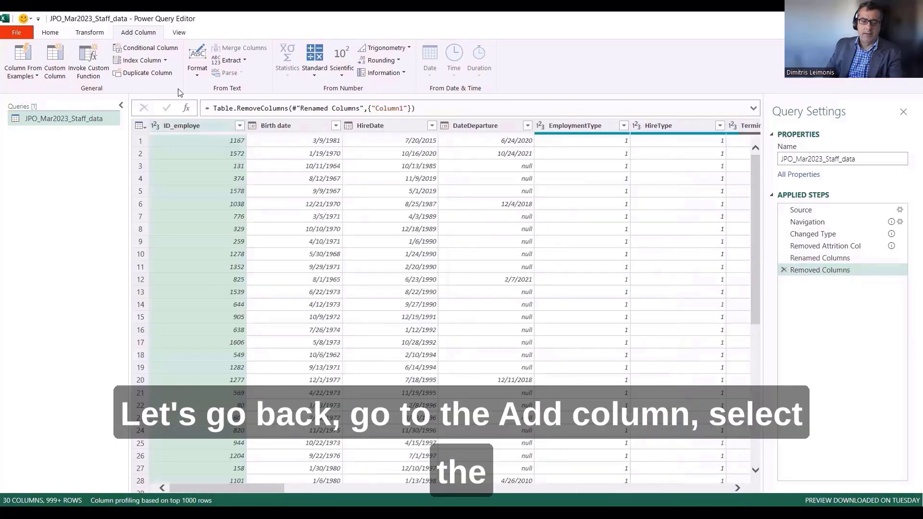
{"action": "left_click", "coordinate": [305, 126]}
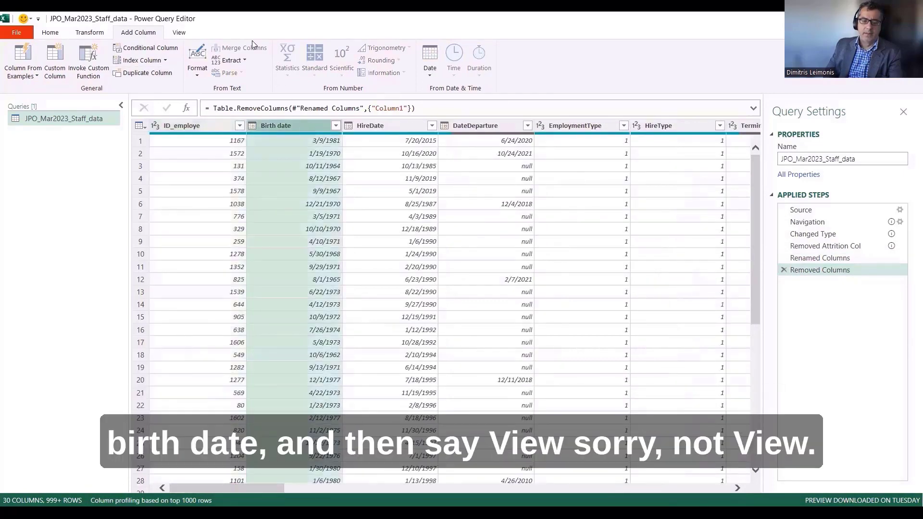
{"action": "left_click", "coordinate": [179, 33]}
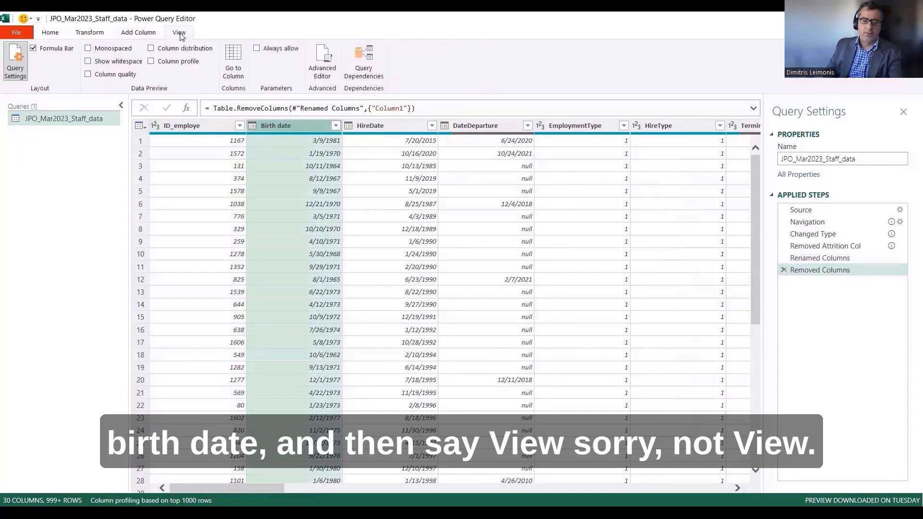
{"action": "left_click", "coordinate": [148, 34]}
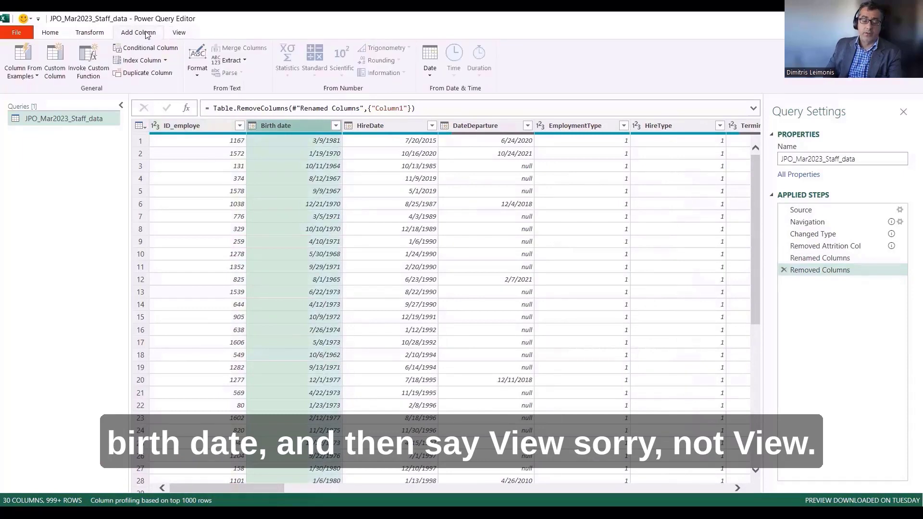
{"action": "left_click", "coordinate": [430, 62]}
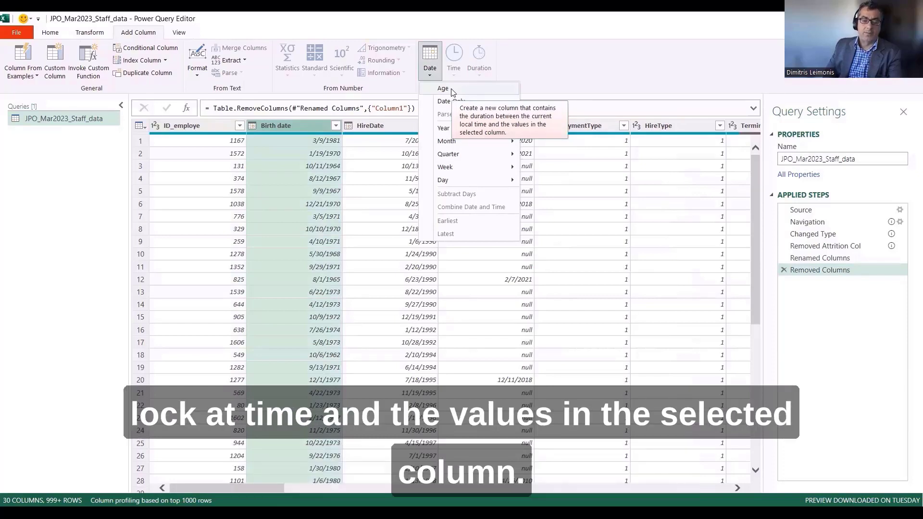
{"action": "left_click", "coordinate": [452, 90]}
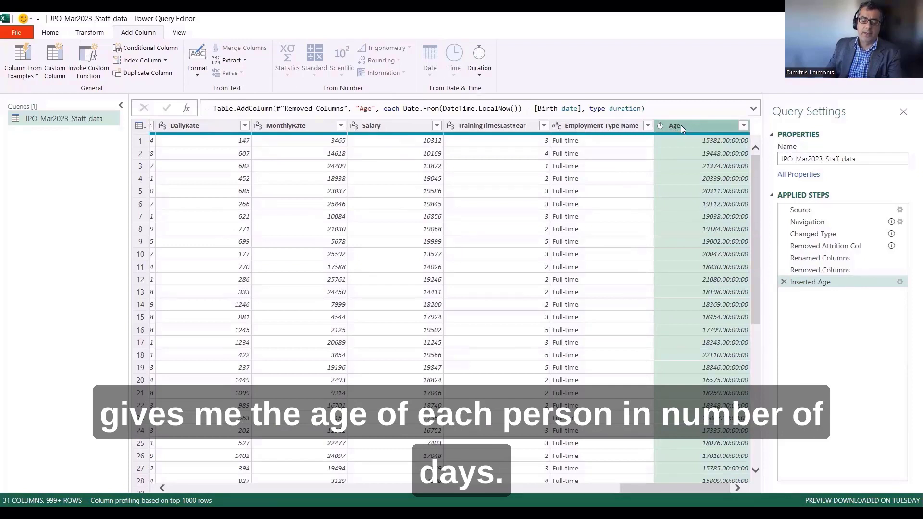
{"action": "left_click", "coordinate": [50, 32]}
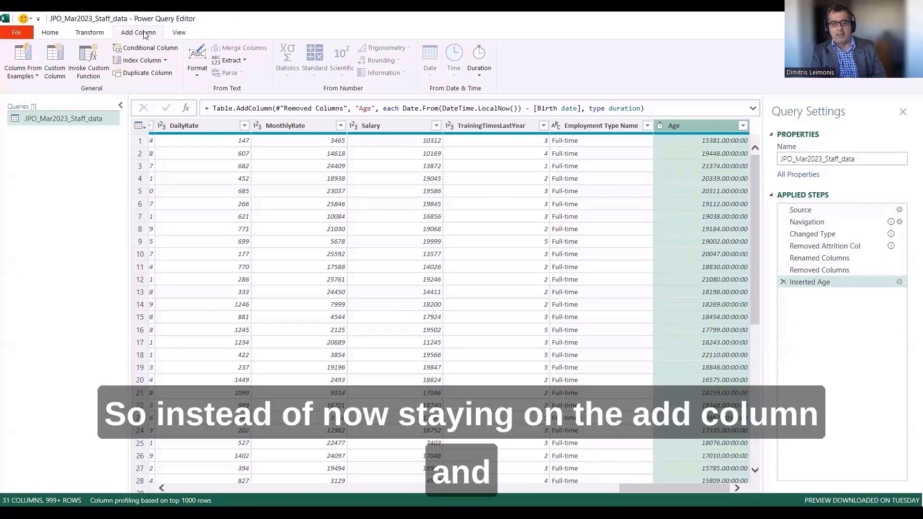
Convert the Age durations to decimal total years with Duration > Total Years.
{"action": "left_click", "coordinate": [100, 33]}
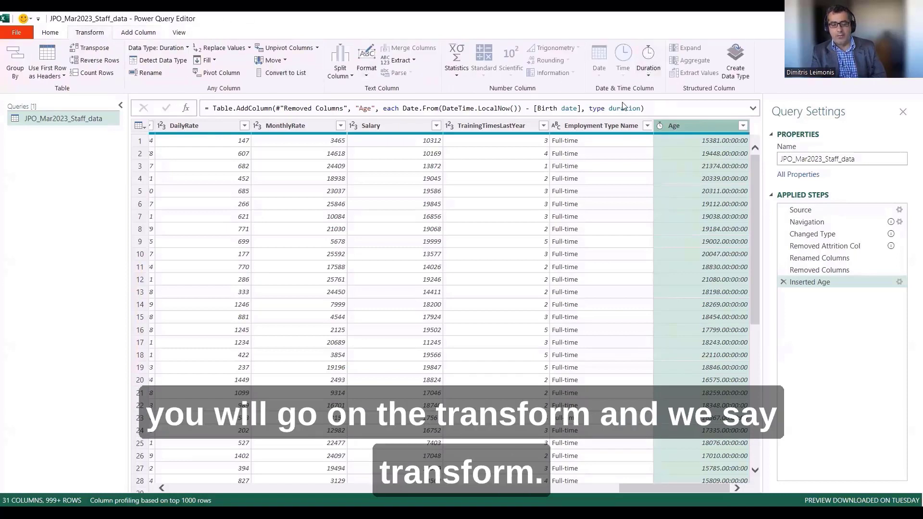
{"action": "left_click", "coordinate": [645, 76]}
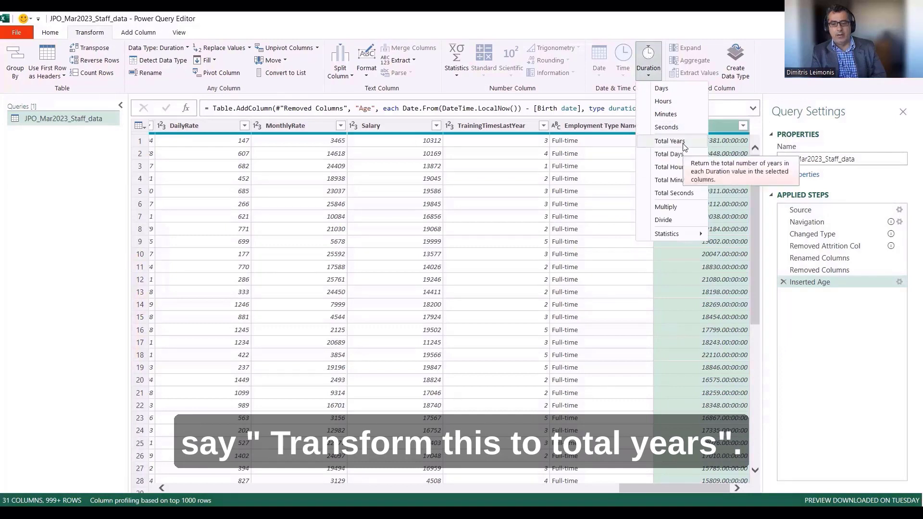
{"action": "left_click", "coordinate": [654, 76]}
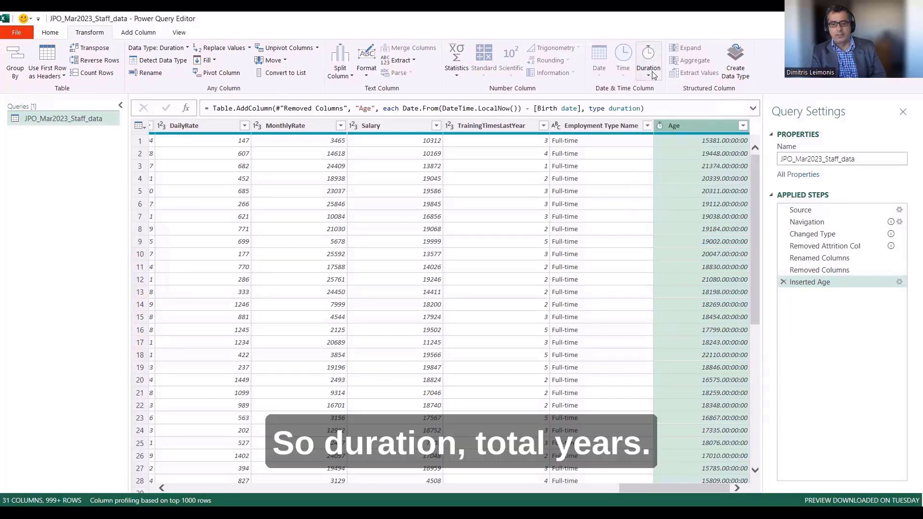
{"action": "left_click", "coordinate": [651, 73]}
{"action": "left_click", "coordinate": [672, 142]}
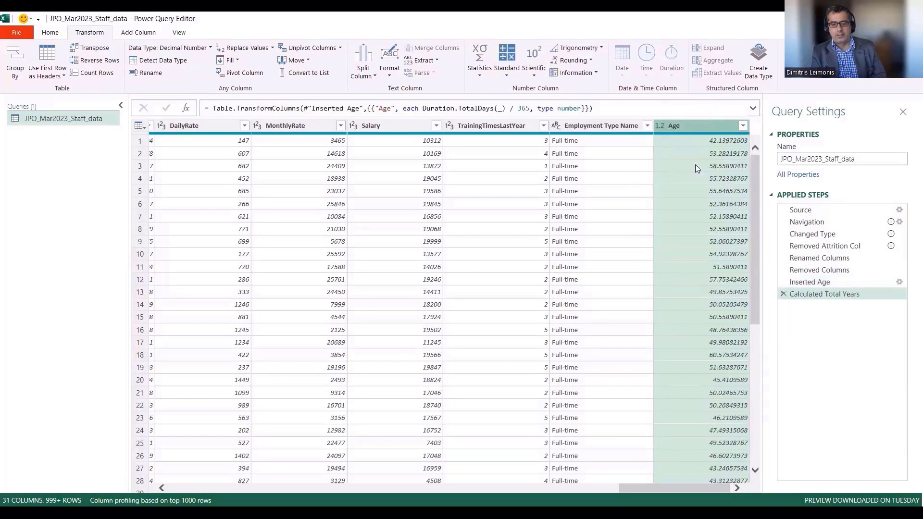
Rename the Age column to 'Age (yrs)'.
{"action": "double_click", "coordinate": [689, 126]}
{"action": "type", "text": "("}
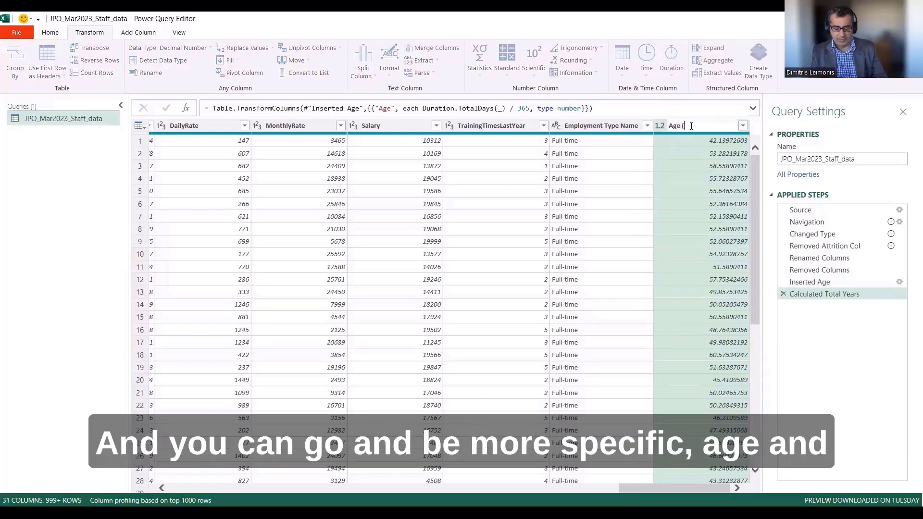
{"action": "type", "text": "yr)"}
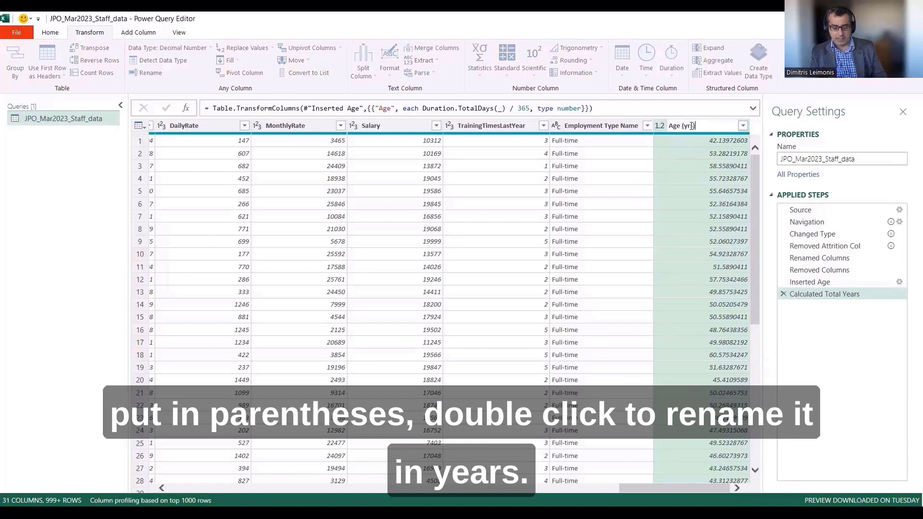
{"action": "key", "text": "Return"}
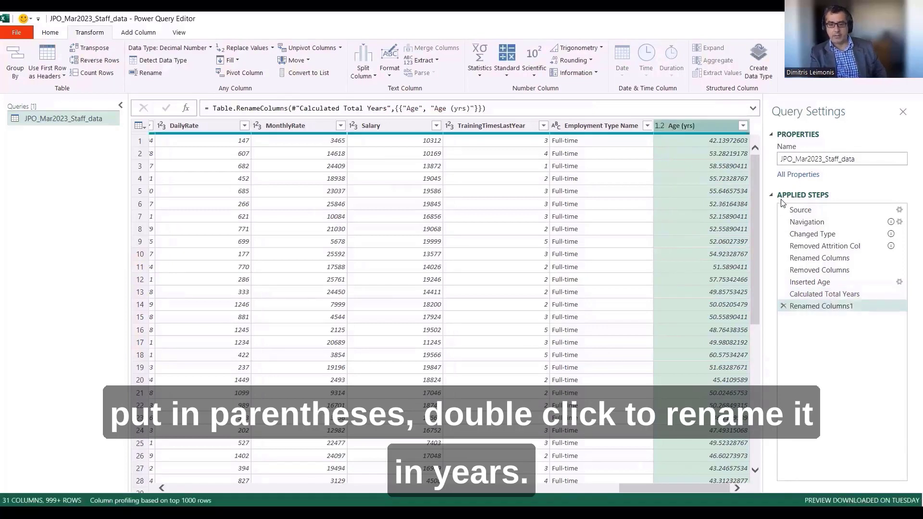
Round the Age (yrs) values to 2 decimal places, e.g. 42.14.
{"action": "right_click", "coordinate": [698, 126]}
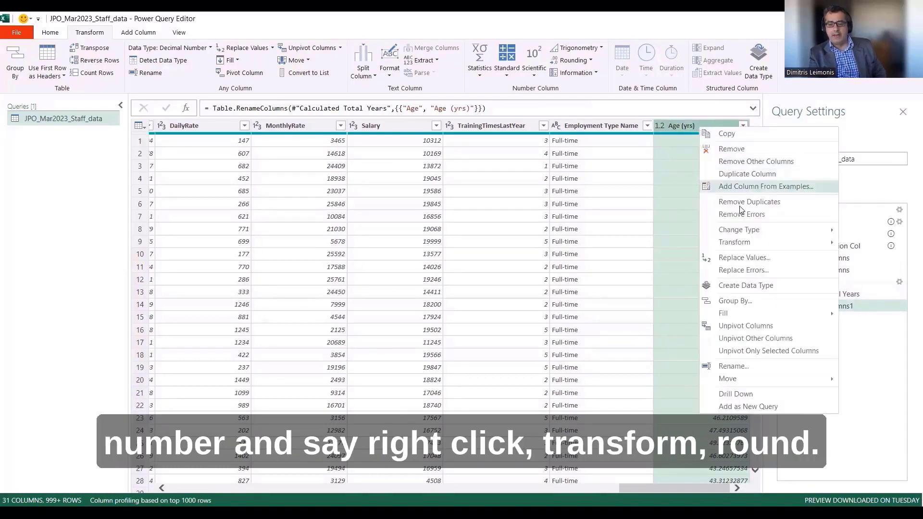
{"action": "mouse_move", "coordinate": [757, 244]}
{"action": "mouse_move", "coordinate": [659, 247]}
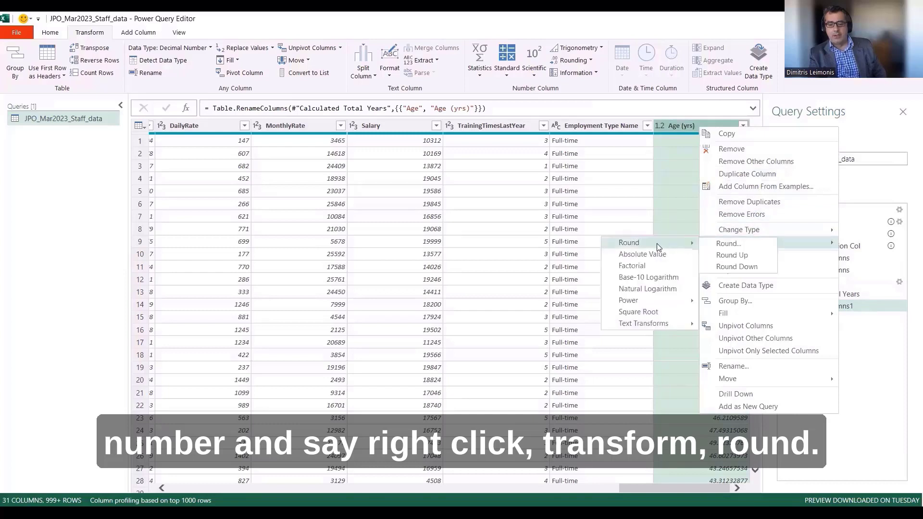
{"action": "left_click", "coordinate": [728, 244]}
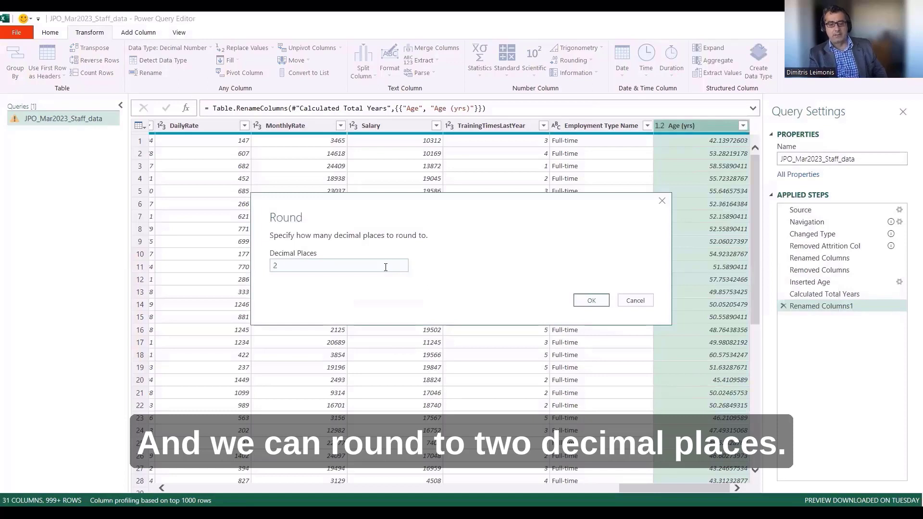
{"action": "left_click", "coordinate": [635, 301]}
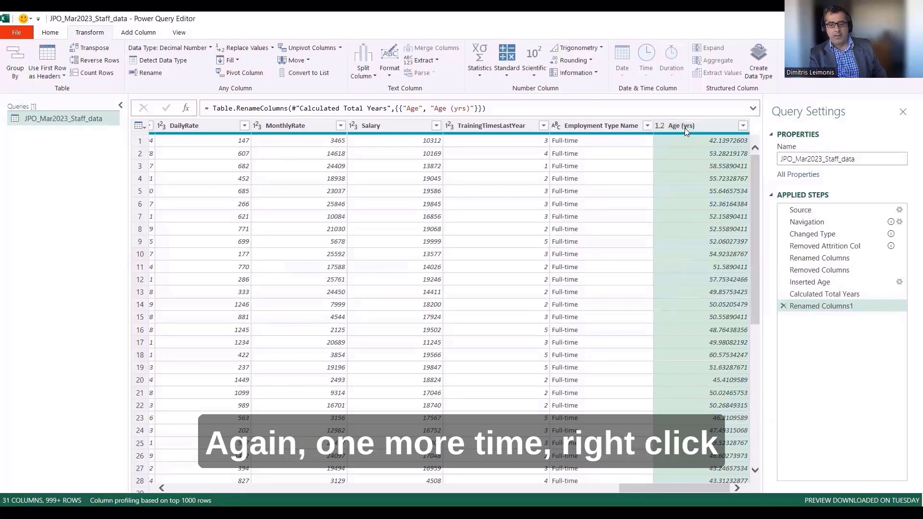
{"action": "right_click", "coordinate": [684, 128]}
{"action": "mouse_move", "coordinate": [748, 250]}
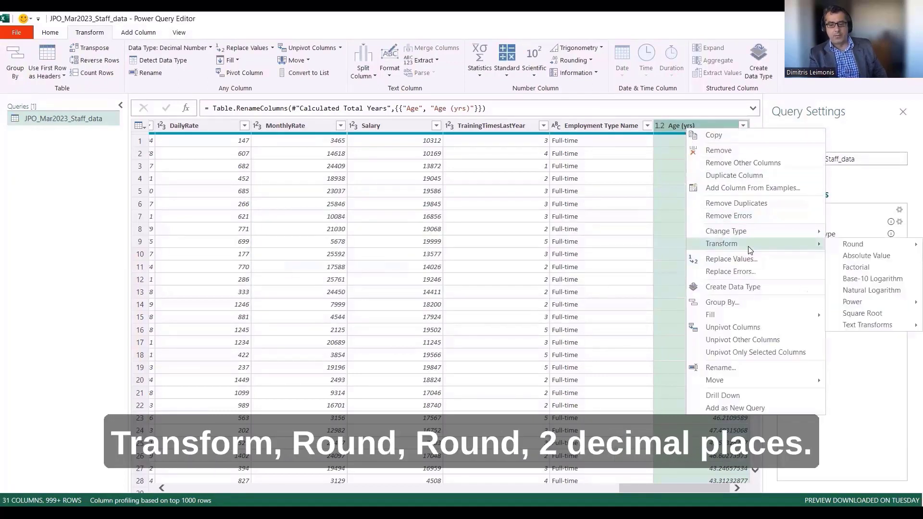
{"action": "mouse_move", "coordinate": [872, 249]}
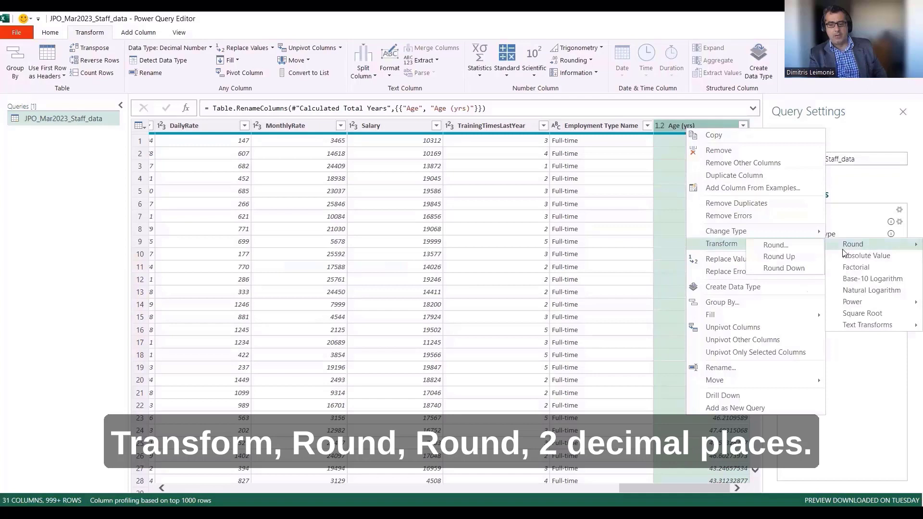
{"action": "left_click", "coordinate": [776, 245]}
{"action": "type", "text": "2"}
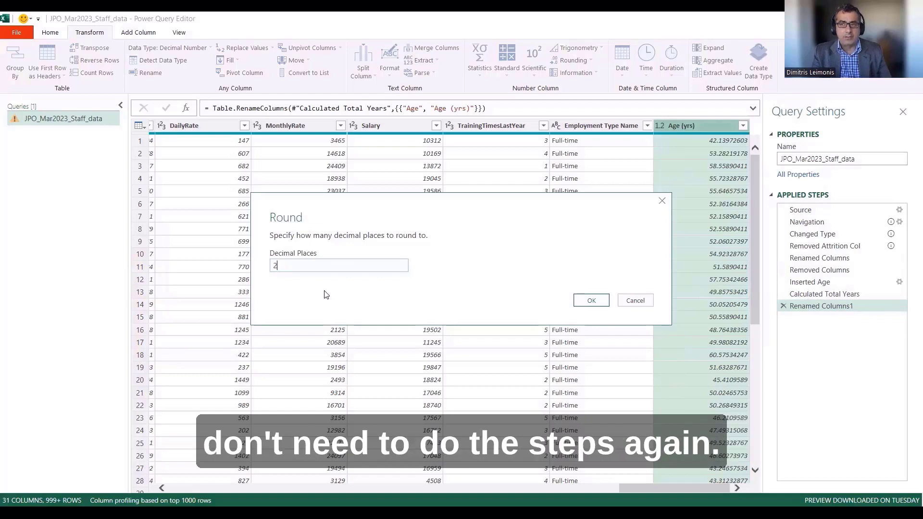
{"action": "left_click", "coordinate": [596, 301]}
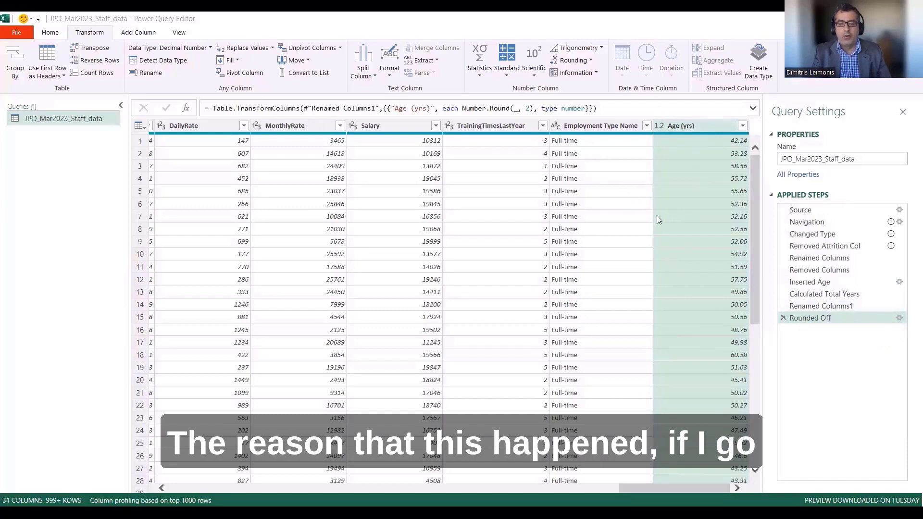
Rename MonthlyRate to 'Monthly Gross Salary' inside the earlier Renamed Columns1 step.
{"action": "left_click", "coordinate": [825, 306]}
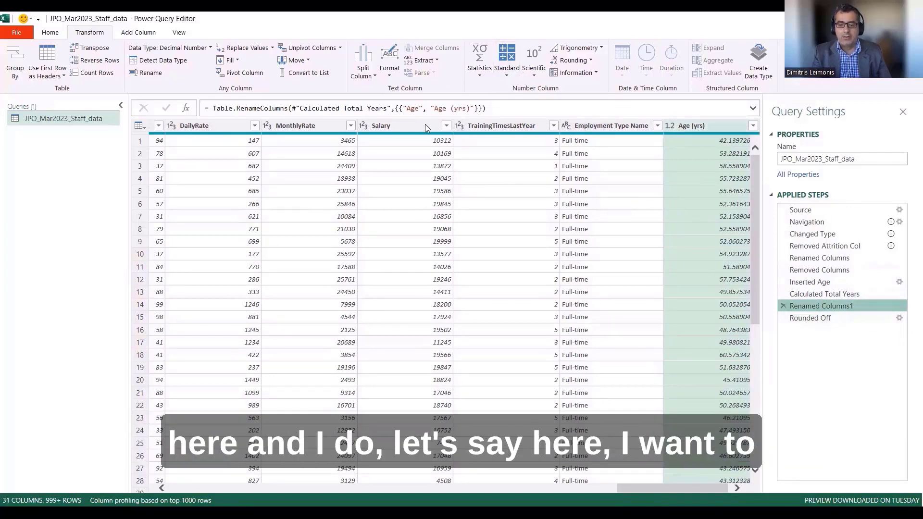
{"action": "double_click", "coordinate": [307, 126]}
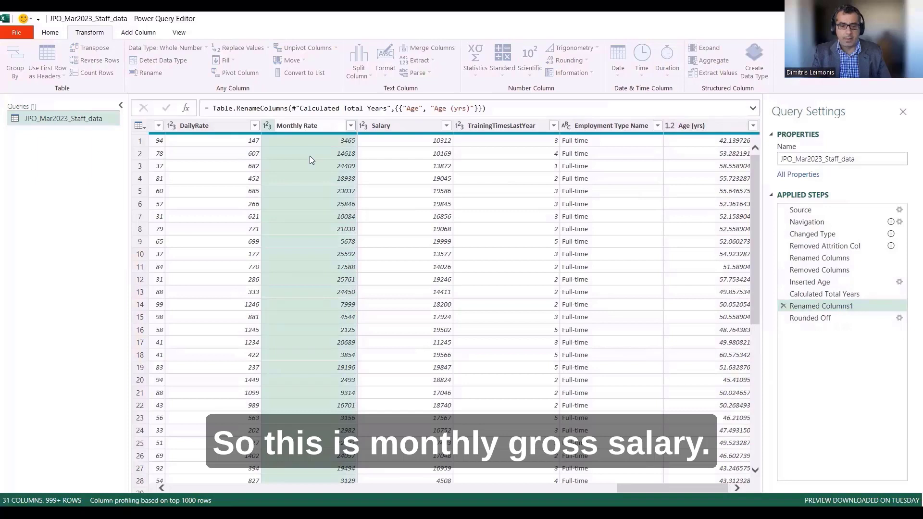
{"action": "key", "text": "Delete"}
{"action": "key", "text": "Delete"}
{"action": "key", "text": "Delete"}
{"action": "key", "text": "Delete"}
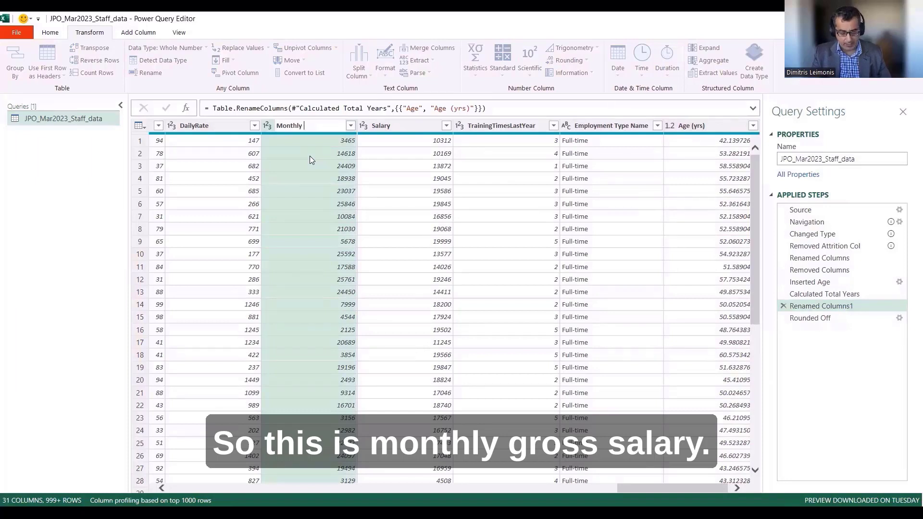
{"action": "type", "text": "Gross "}
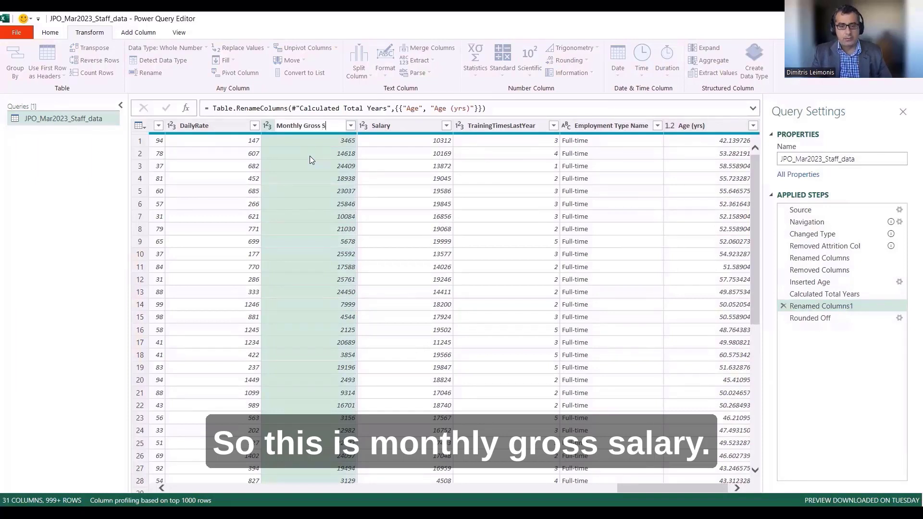
{"action": "type", "text": "Salary"}
{"action": "key", "text": "Return"}
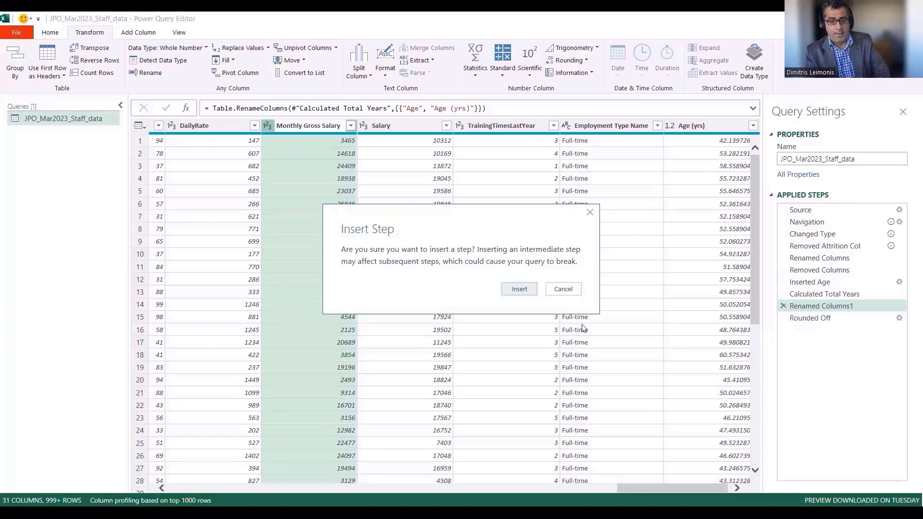
{"action": "left_click", "coordinate": [518, 289]}
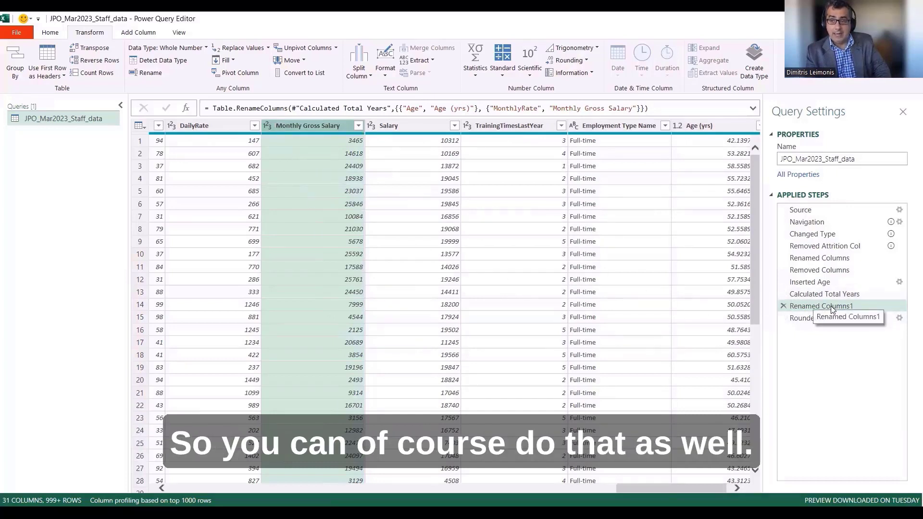
Move Renamed Columns1 below Rounded Off, causing the 'Age (yrs)' not-found error.
{"action": "mouse_move", "coordinate": [833, 310]}
{"action": "left_mouse_down"}
{"action": "mouse_move", "coordinate": [831, 329]}
{"action": "mouse_move", "coordinate": [833, 281]}
{"action": "mouse_move", "coordinate": [833, 333]}
{"action": "mouse_move", "coordinate": [831, 308]}
{"action": "left_mouse_up"}
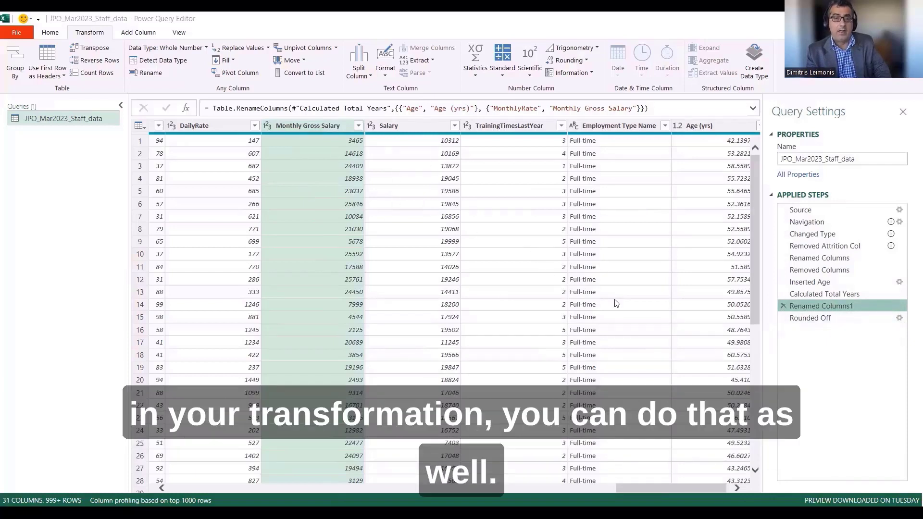
{"action": "left_click_drag", "start_coordinate": [819, 305], "coordinate": [820, 320]}
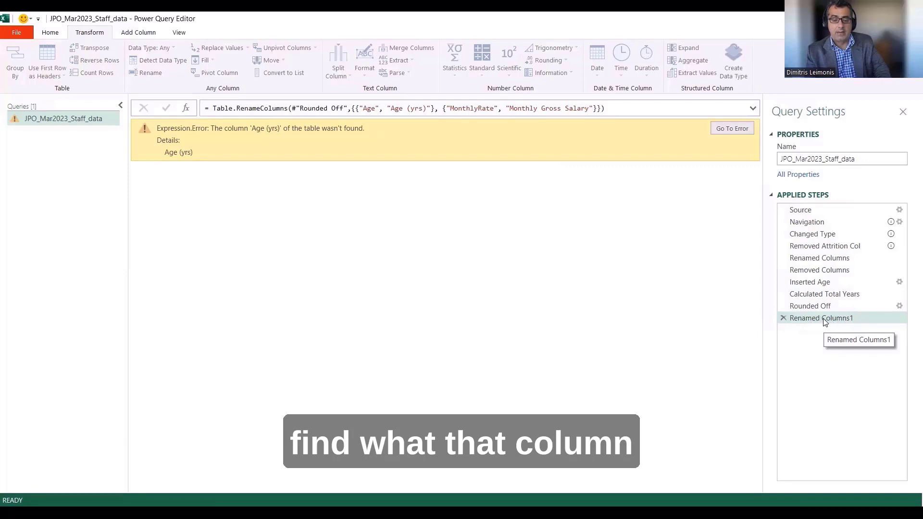
Move Renamed Columns1 back above Rounded Off and review Age (yrs) in the Rounded Off formula.
{"action": "left_click_drag", "start_coordinate": [825, 321], "coordinate": [824, 306]}
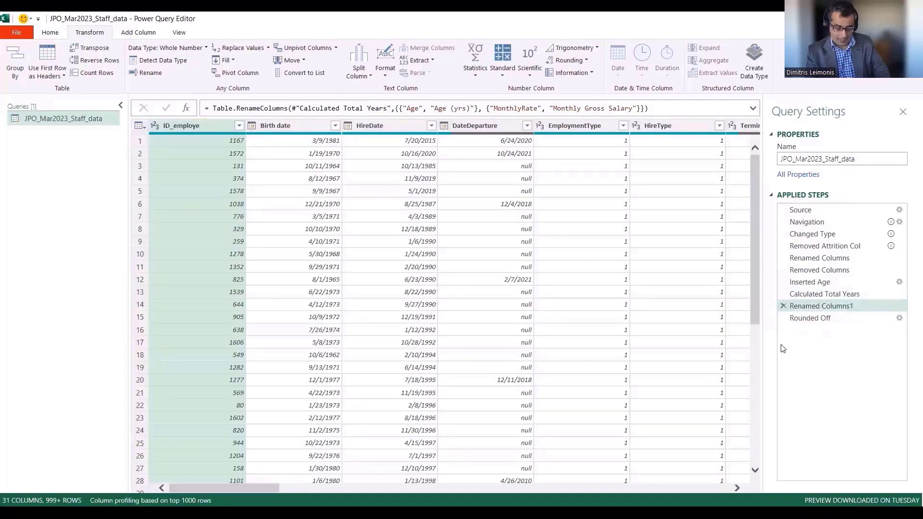
{"action": "left_click", "coordinate": [817, 297]}
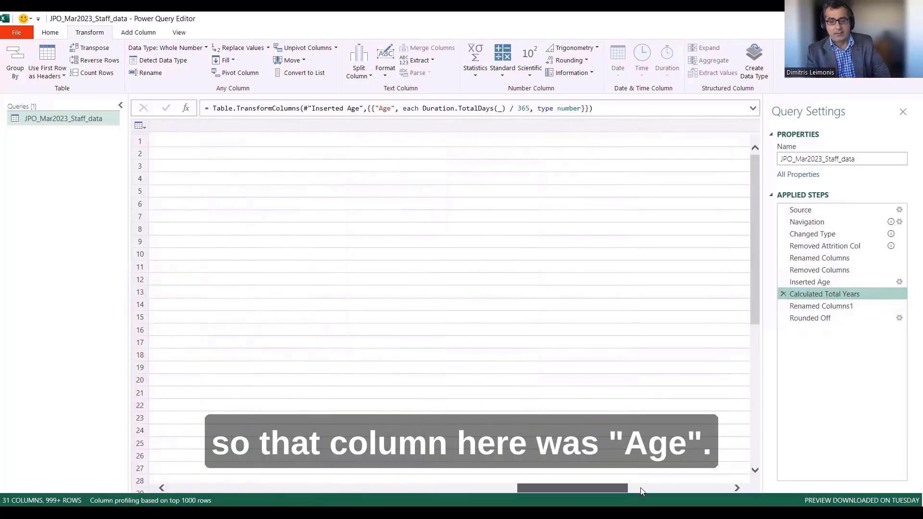
{"action": "left_click", "coordinate": [822, 306]}
{"action": "left_click", "coordinate": [818, 318]}
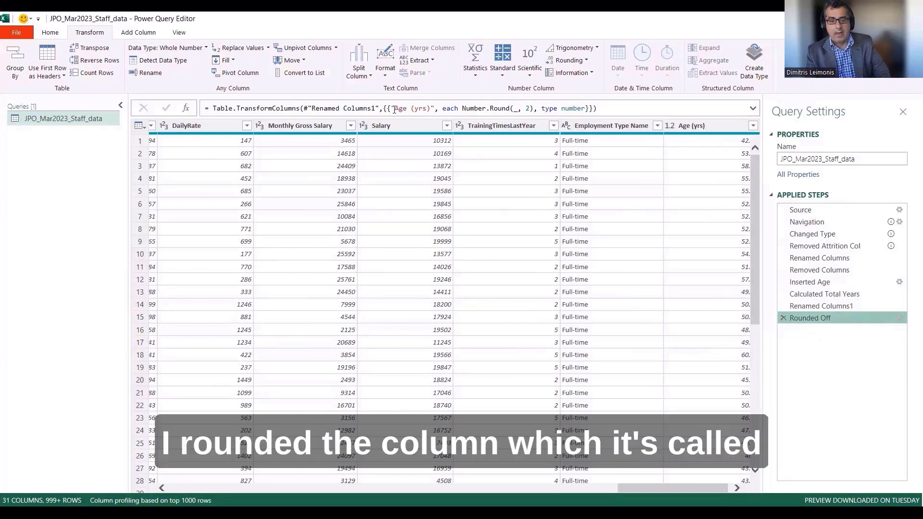
{"action": "left_click_drag", "start_coordinate": [394, 109], "coordinate": [430, 109]}
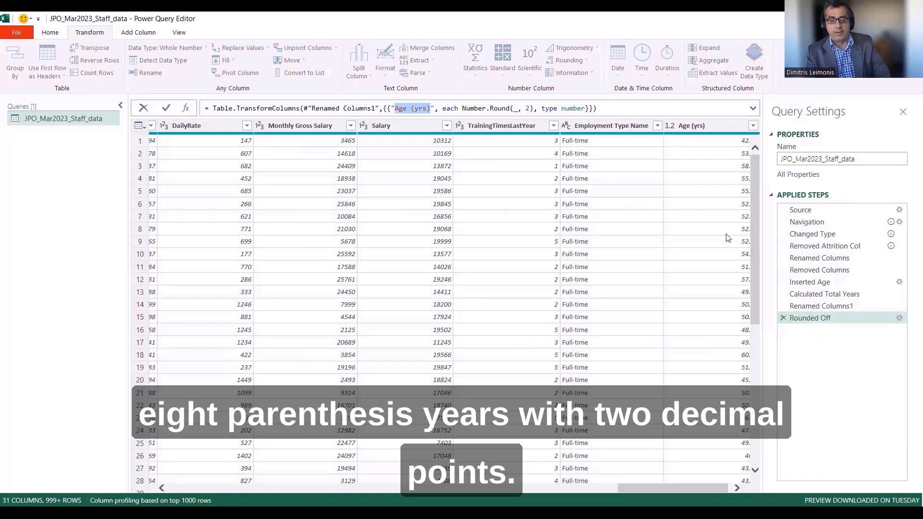
Move Renamed Columns1 after Rounded Off, inspect the 'Age (yrs)' not-found error, then move it back.
{"action": "left_click", "coordinate": [836, 306]}
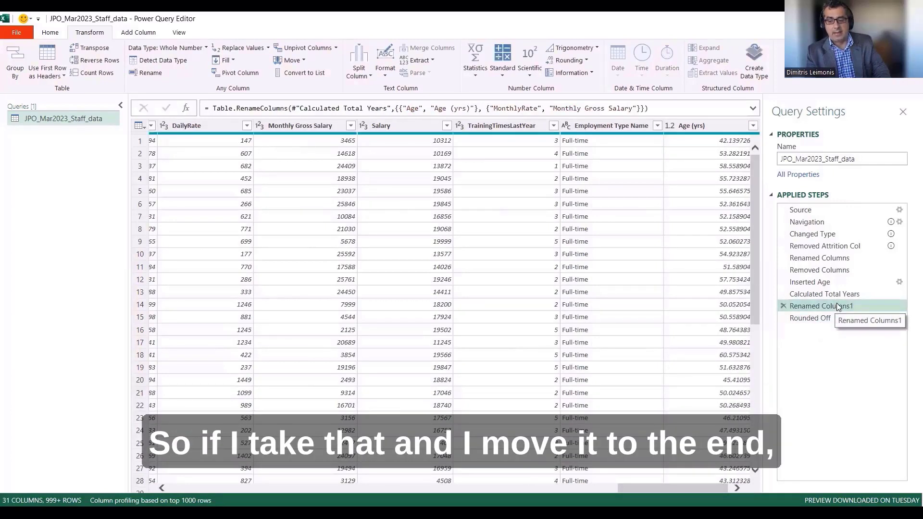
{"action": "left_click_drag", "start_coordinate": [838, 309], "coordinate": [835, 324]}
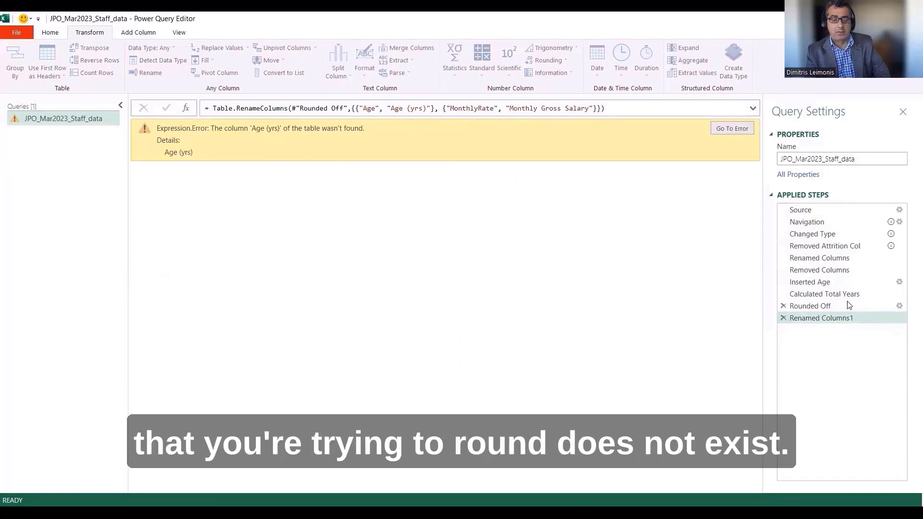
{"action": "left_click", "coordinate": [816, 307]}
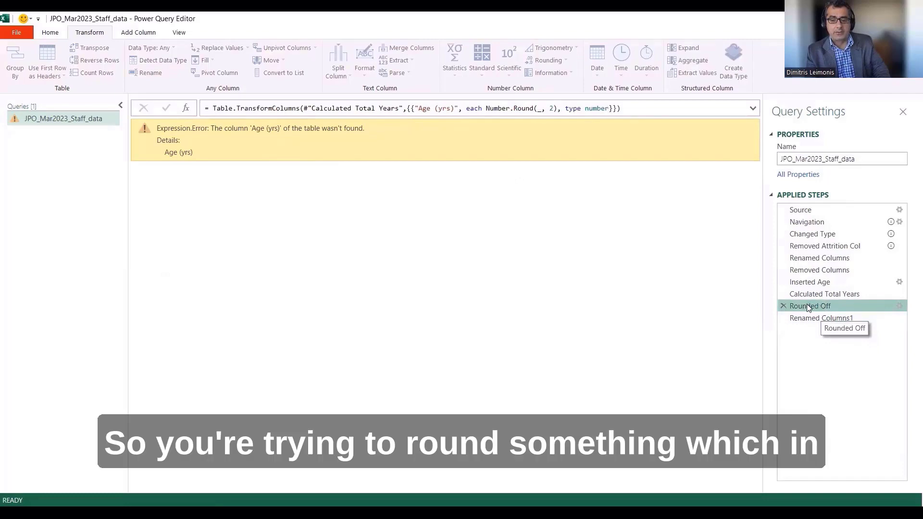
{"action": "left_click", "coordinate": [811, 294]}
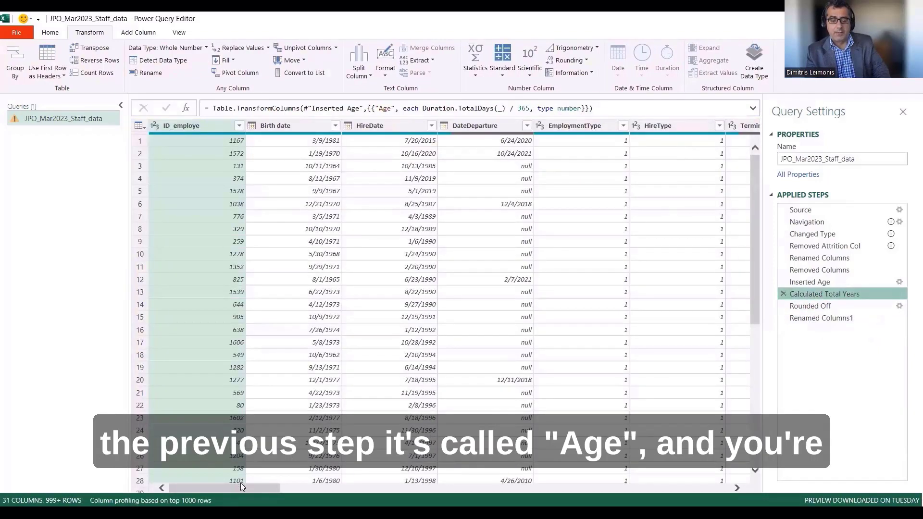
{"action": "left_click_drag", "start_coordinate": [241, 484], "coordinate": [728, 486]}
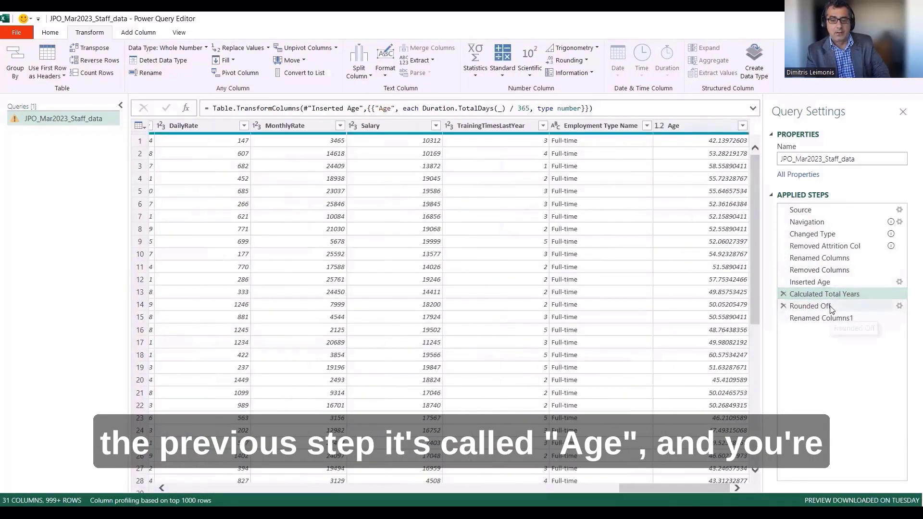
{"action": "left_click", "coordinate": [818, 307]}
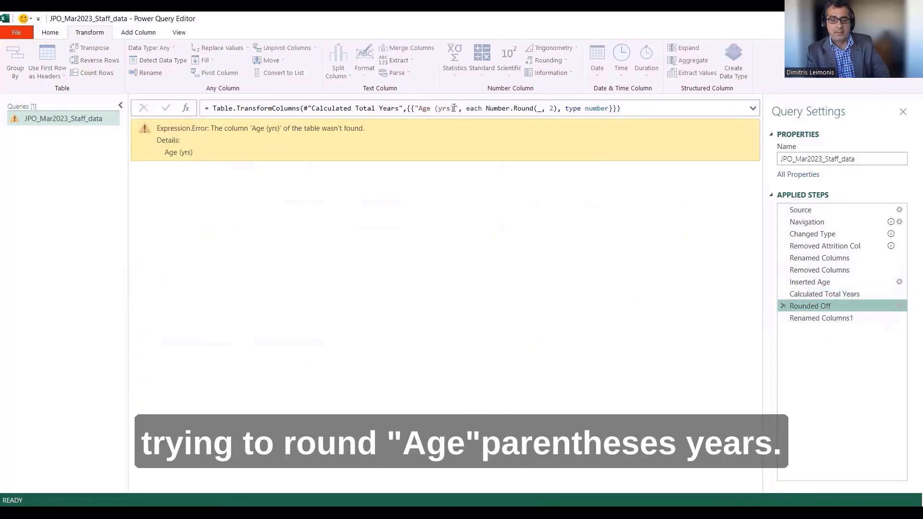
{"action": "left_click", "coordinate": [826, 318]}
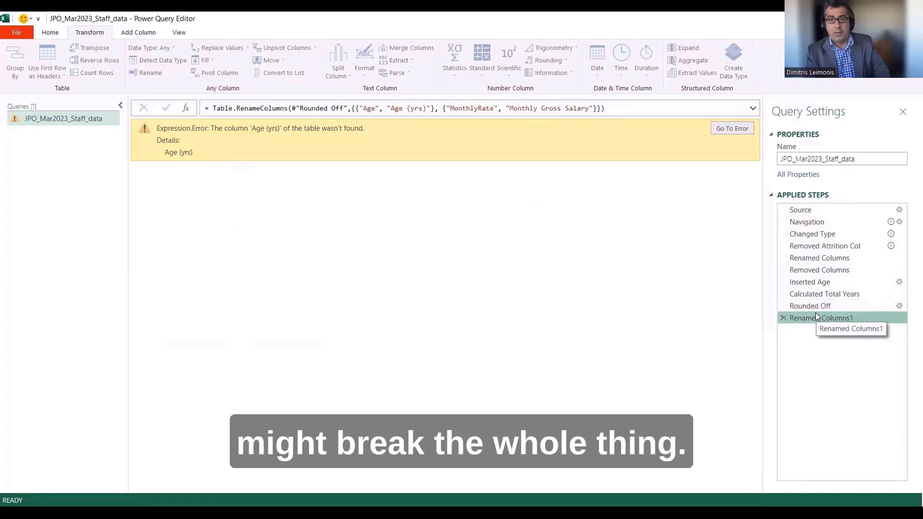
{"action": "left_click_drag", "start_coordinate": [815, 312], "coordinate": [816, 298]}
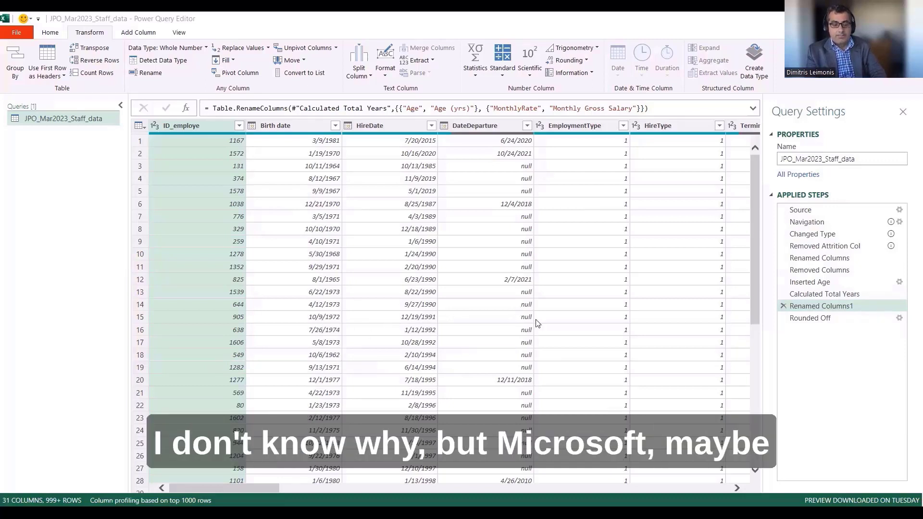
Check Calculated Total Years and Rounded Off, confirming Age (yrs) rounds to values like 42.14.
{"action": "left_click", "coordinate": [843, 294]}
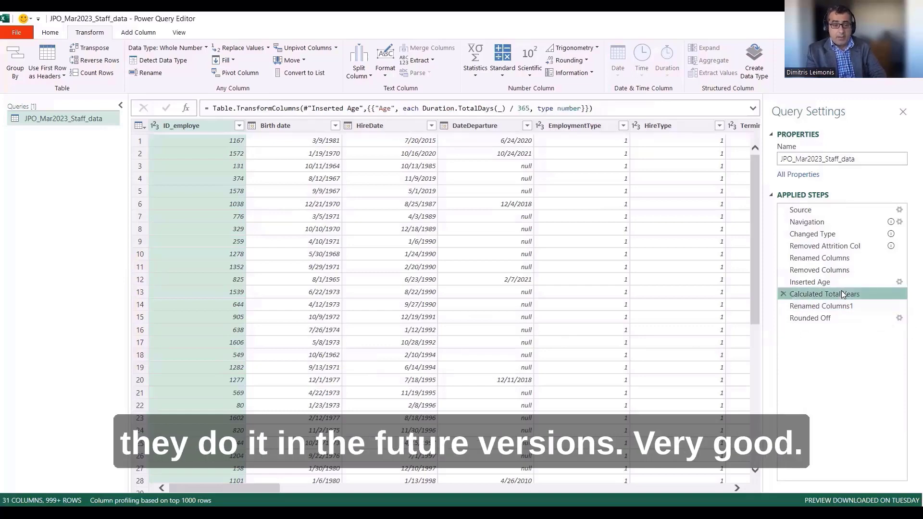
{"action": "left_click", "coordinate": [812, 318]}
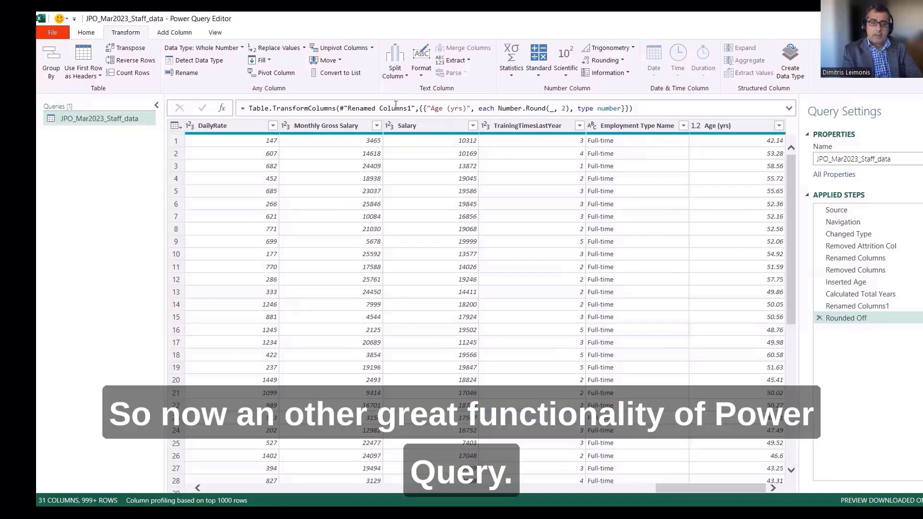
Start a column from examples and name the new column 'Age Groups'.
{"action": "left_click", "coordinate": [174, 32]}
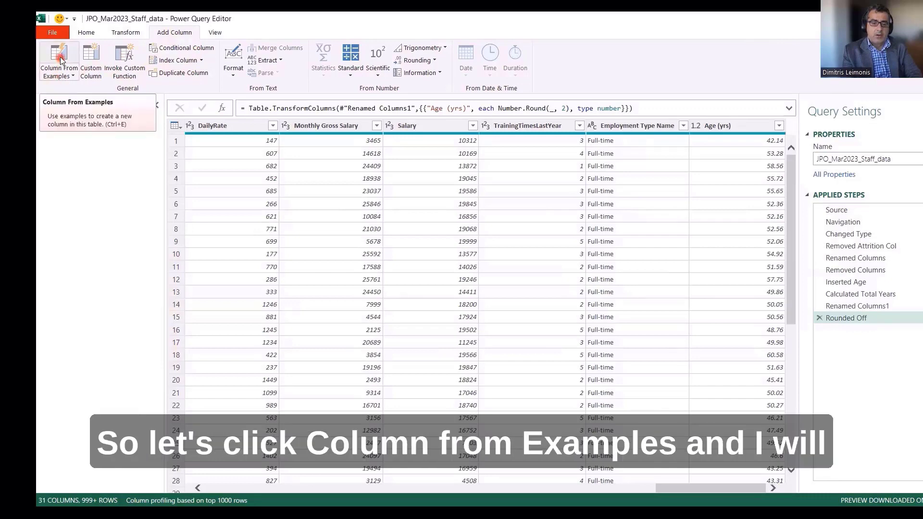
{"action": "left_click", "coordinate": [59, 57]}
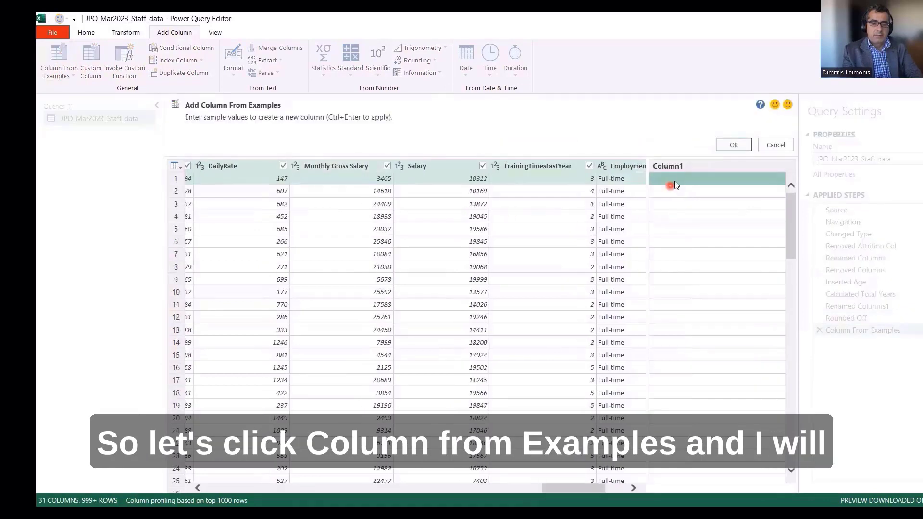
{"action": "double_click", "coordinate": [682, 166]}
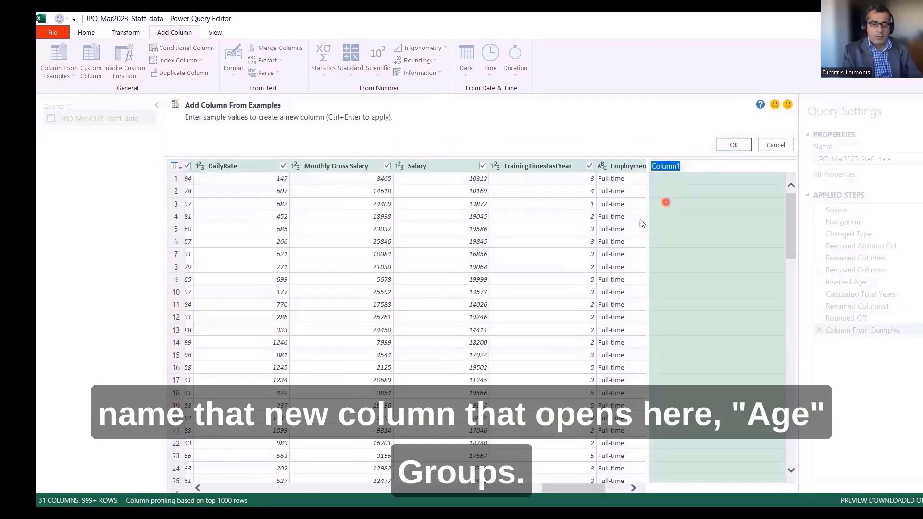
{"action": "type", "text": "Age Gro"}
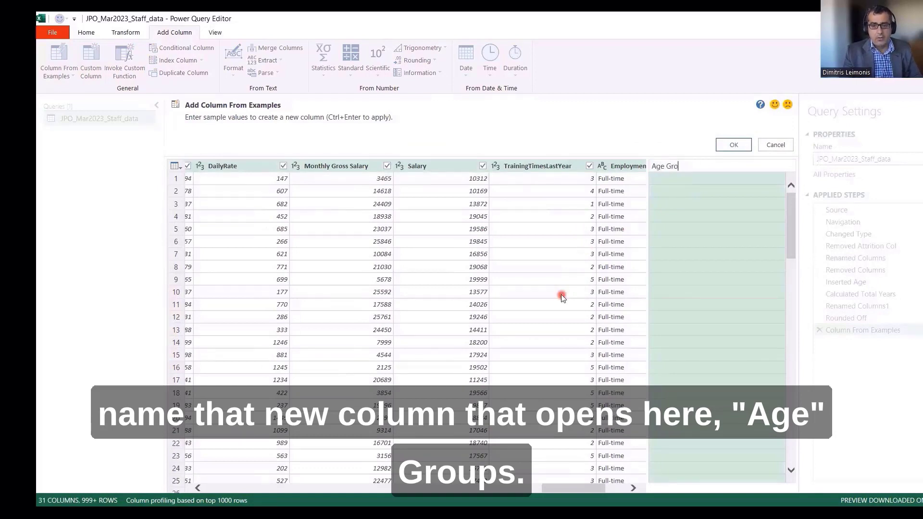
{"action": "type", "text": "ups"}
{"action": "key", "text": "Return"}
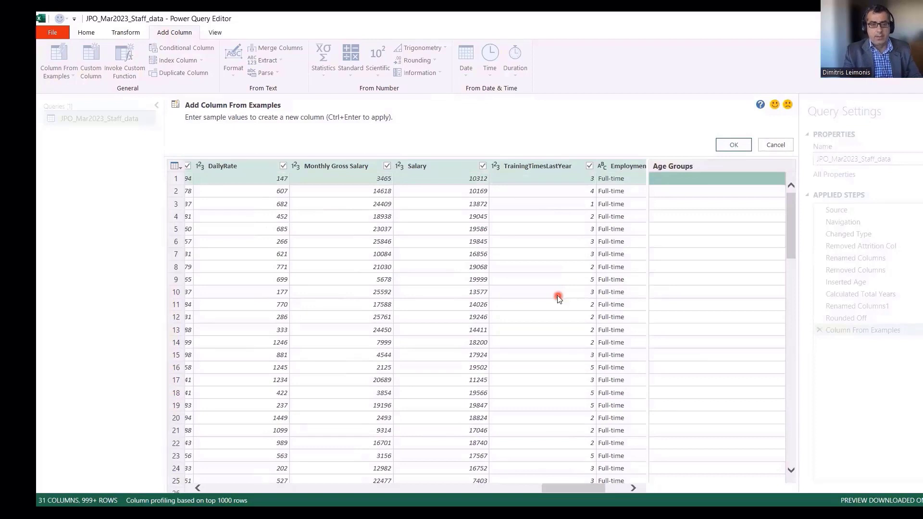
{"action": "left_click", "coordinate": [685, 179]}
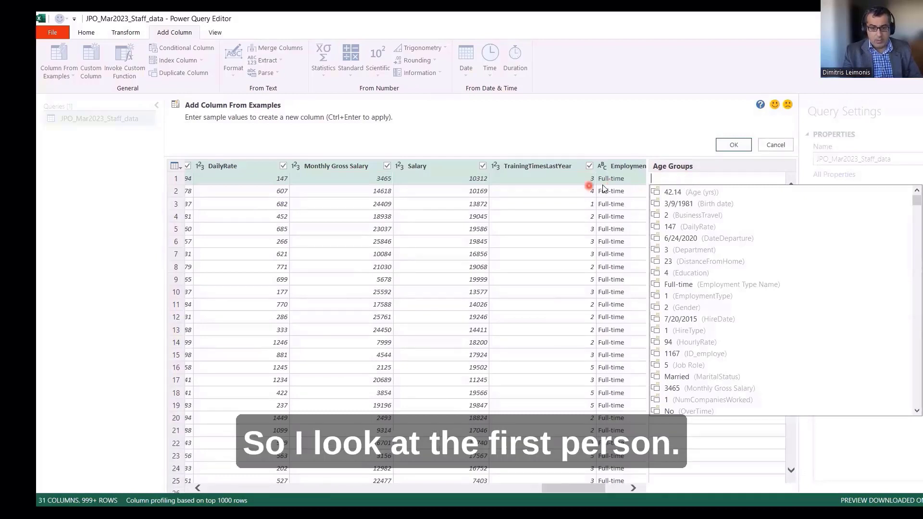
Enter the example '40 - 50' in the first Age Groups cell, then check the inferred 10-year ranges down the rows.
{"action": "left_click_drag", "start_coordinate": [597, 489], "coordinate": [616, 490]}
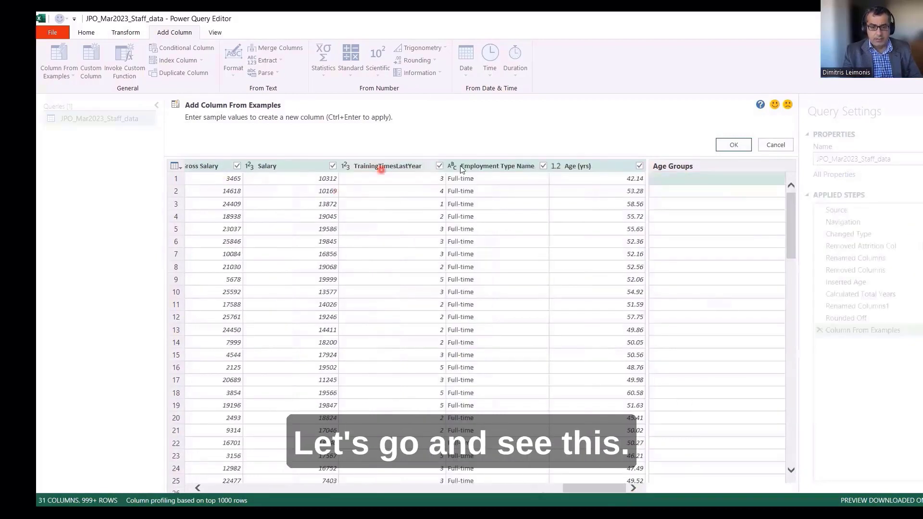
{"action": "left_click", "coordinate": [666, 178]}
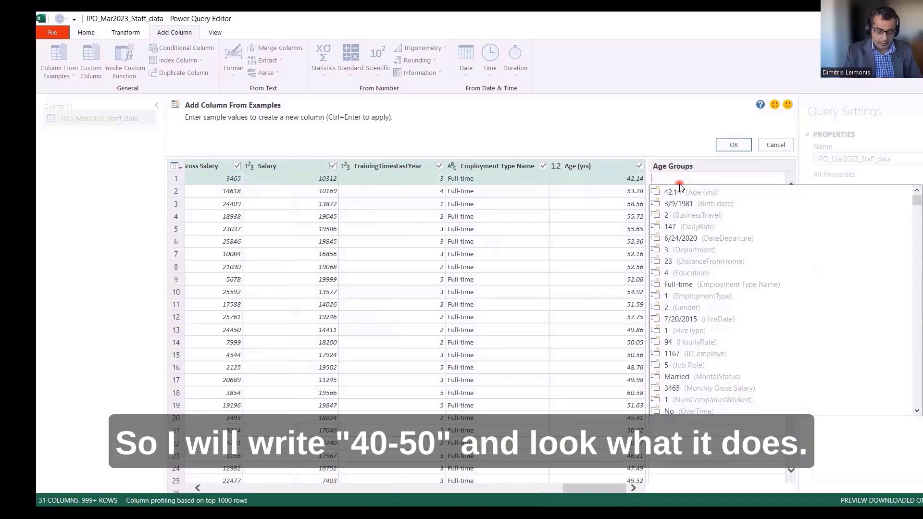
{"action": "type", "text": "40"}
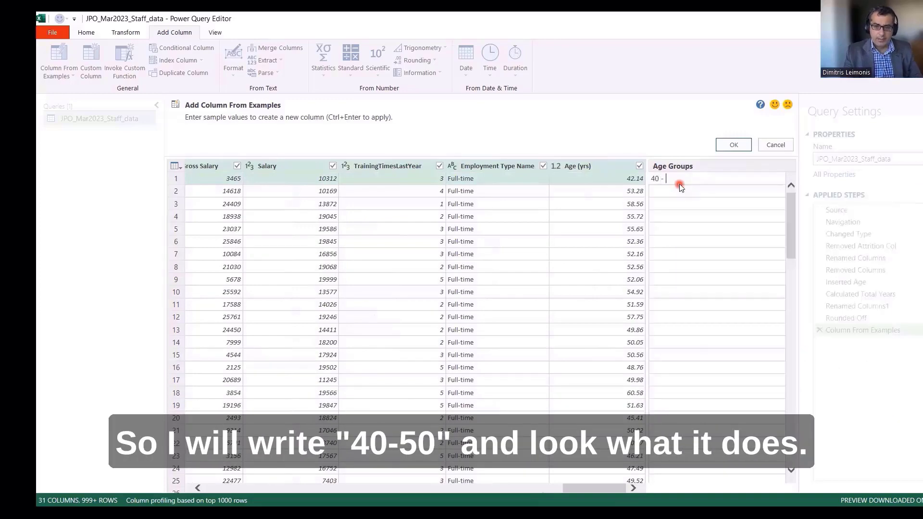
{"action": "type", "text": " - 50"}
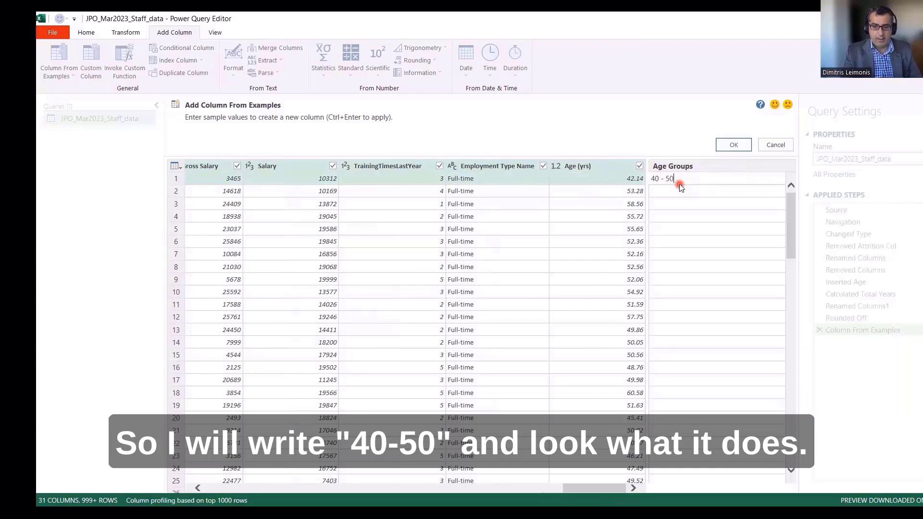
{"action": "key", "text": "Return"}
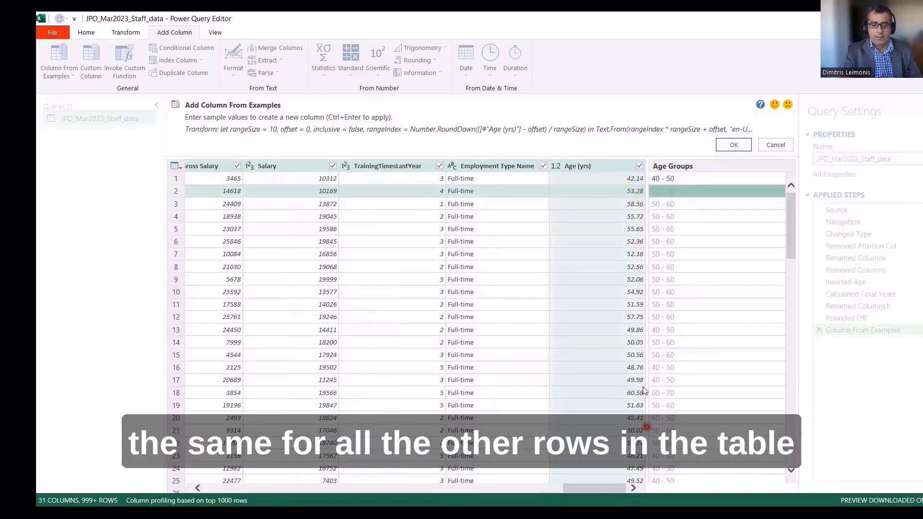
{"action": "scroll", "coordinate": [644, 337], "scroll_direction": "down", "scroll_amount": 4}
{"action": "scroll", "coordinate": [625, 211], "scroll_direction": "up", "scroll_amount": 4}
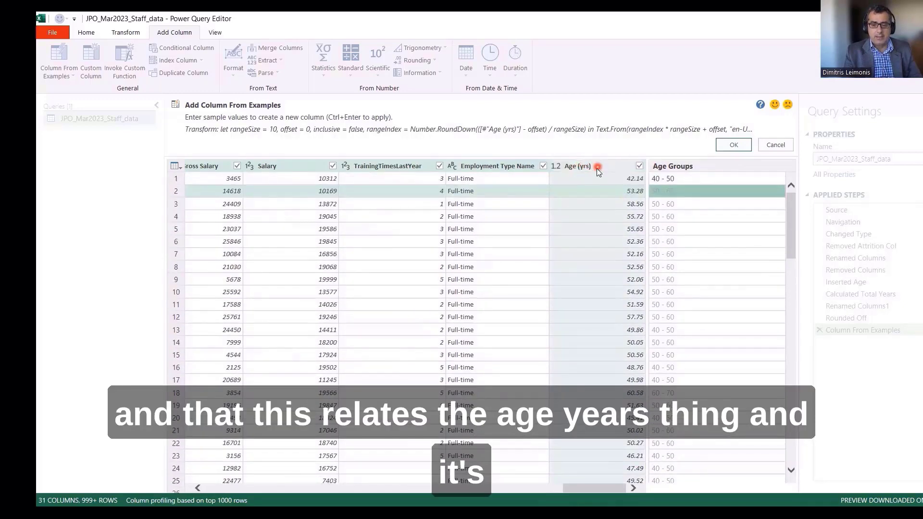
{"action": "scroll", "coordinate": [669, 375], "scroll_direction": "down", "scroll_amount": 8}
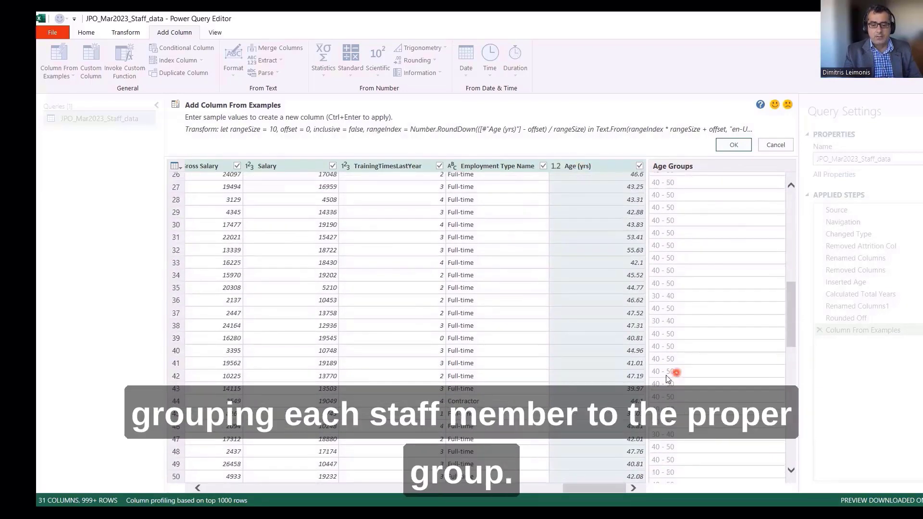
{"action": "scroll", "coordinate": [661, 380], "scroll_direction": "down", "scroll_amount": 4}
{"action": "scroll", "coordinate": [636, 387], "scroll_direction": "down", "scroll_amount": 12}
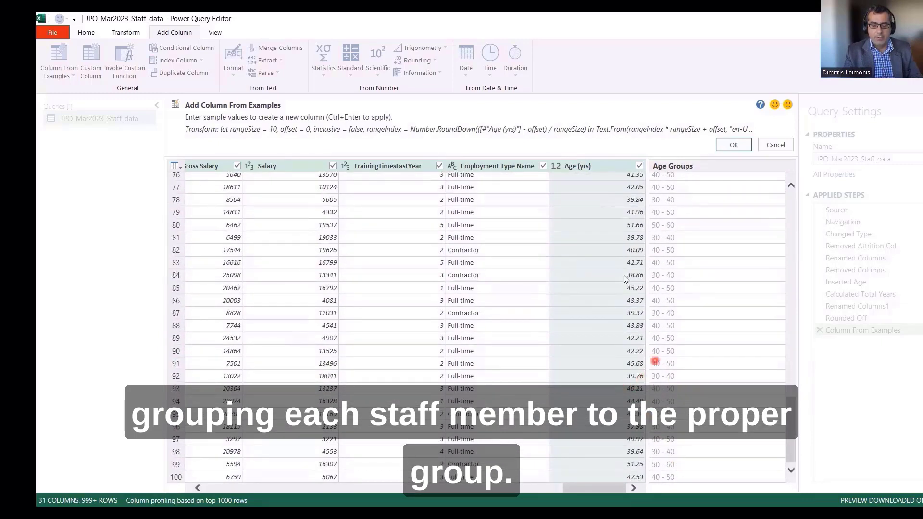
{"action": "scroll", "coordinate": [658, 294], "scroll_direction": "up", "scroll_amount": 15}
{"action": "scroll", "coordinate": [659, 295], "scroll_direction": "up", "scroll_amount": 10}
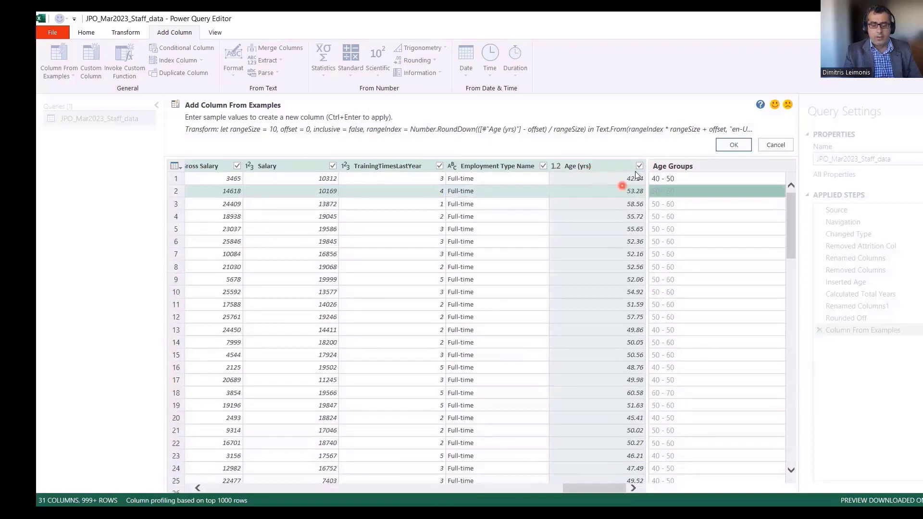